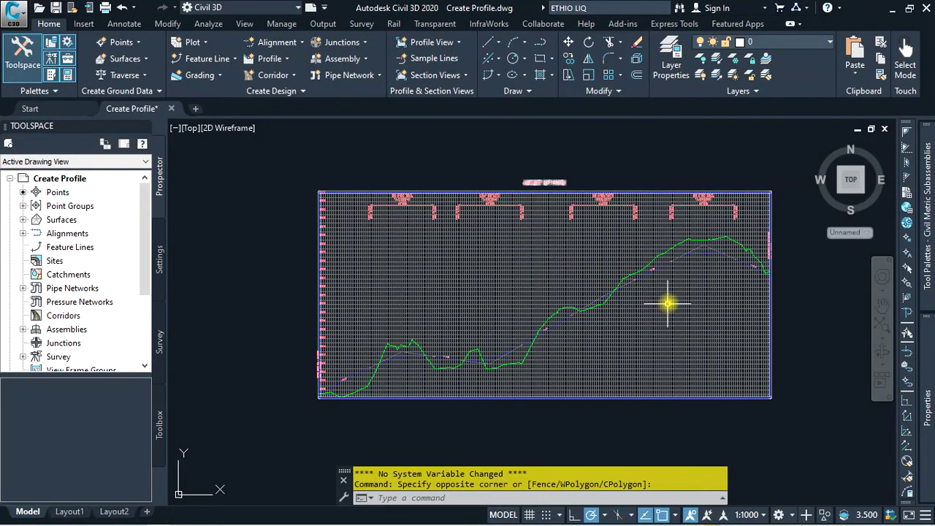
- Zoom around the drawing, select the green existing ground profile, then the LEFT profile view
scroll(670, 300, up, 2)
scroll(669, 280, down, 3)
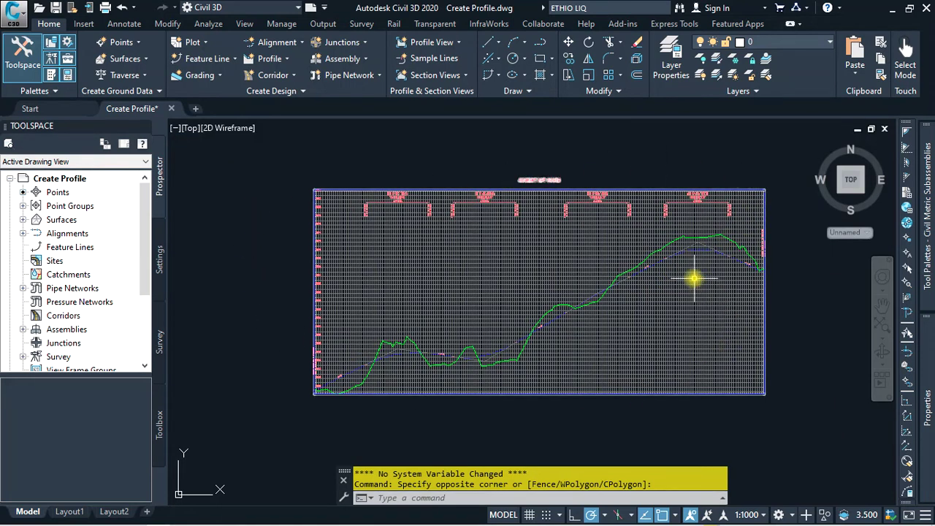
scroll(690, 314, up, 3)
scroll(670, 243, up, 2)
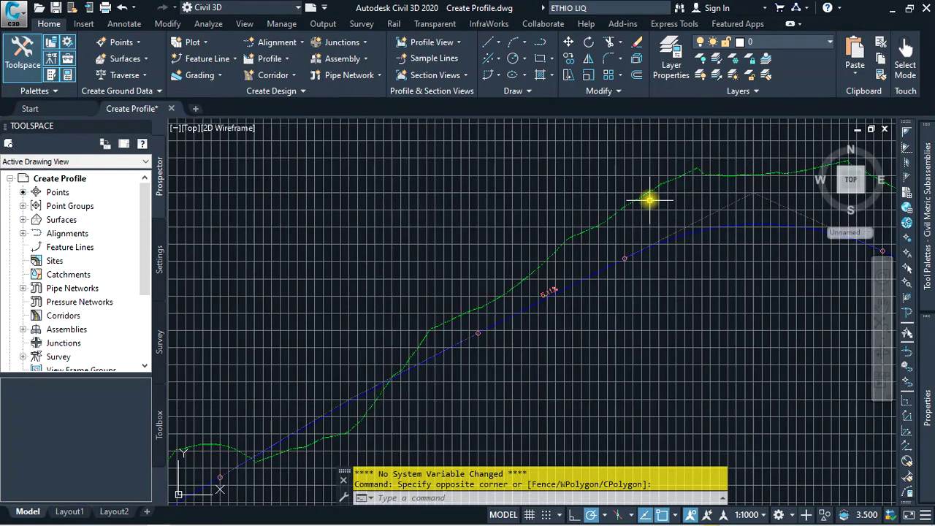
click(648, 194)
scroll(648, 193, up, 2)
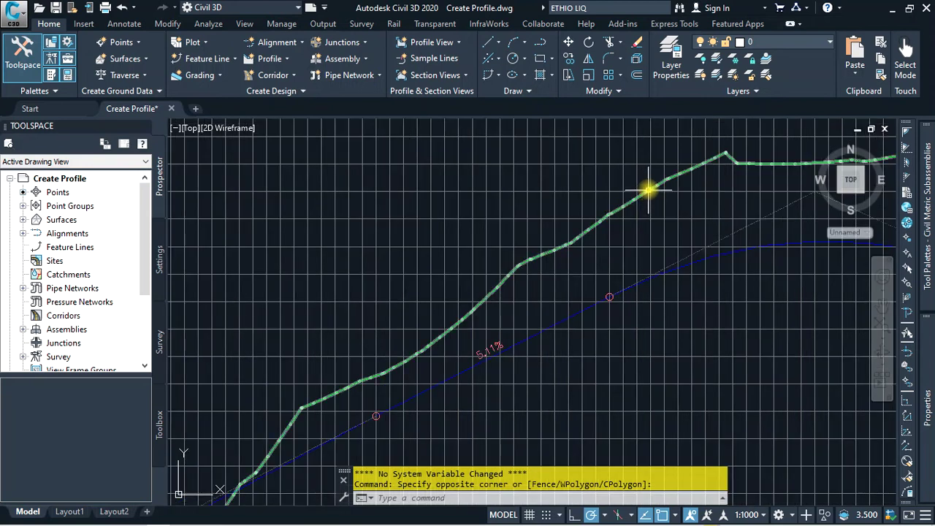
scroll(689, 255, down, 1)
scroll(657, 227, down, 2)
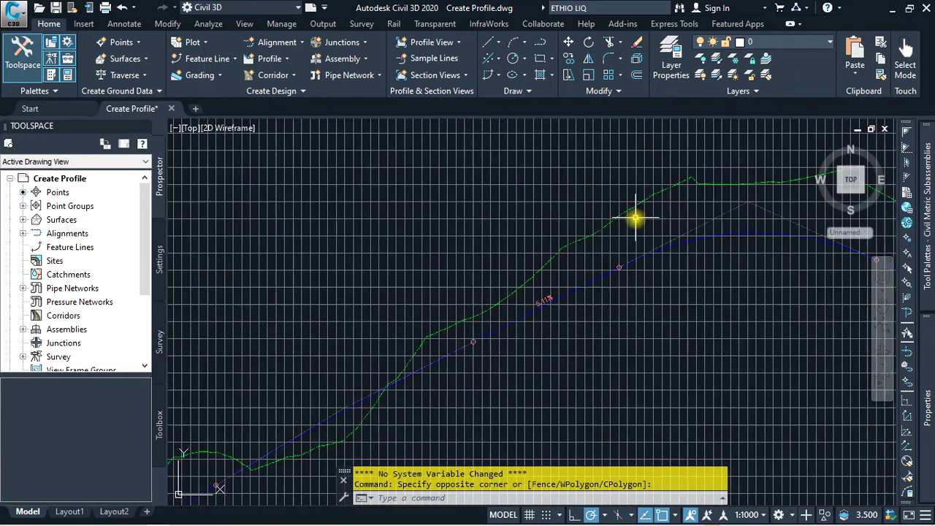
scroll(637, 219, down, 3)
scroll(723, 274, down, 2)
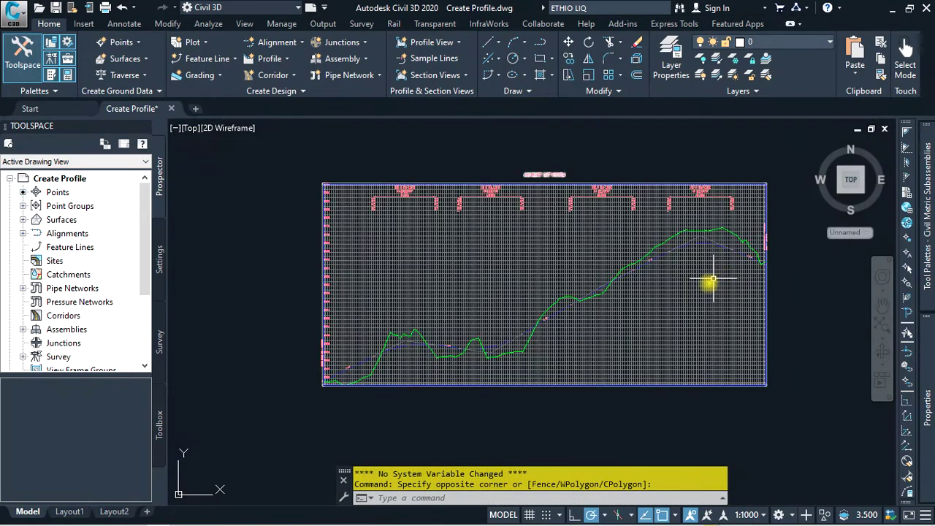
click(700, 289)
click(700, 288)
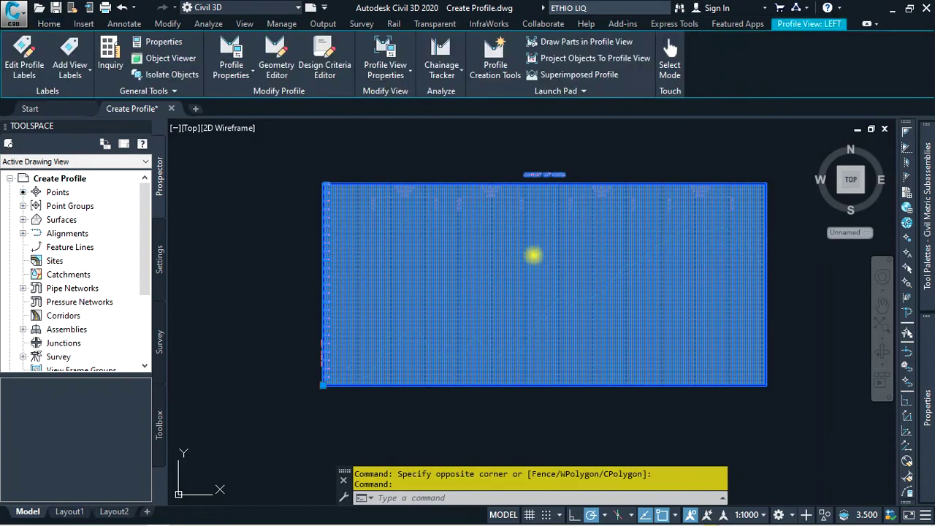
- Open Profile Properties for the blue ESR DESIGN (1) design profile
click(239, 79)
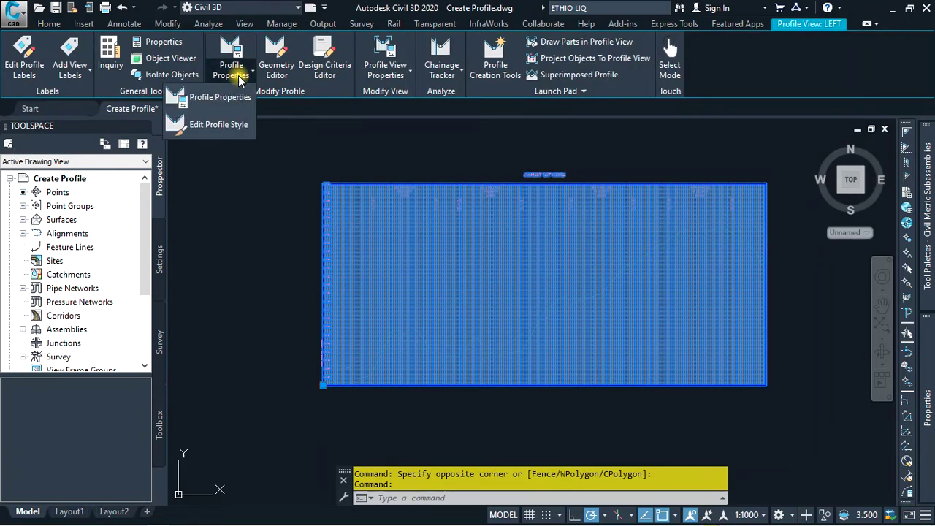
click(213, 95)
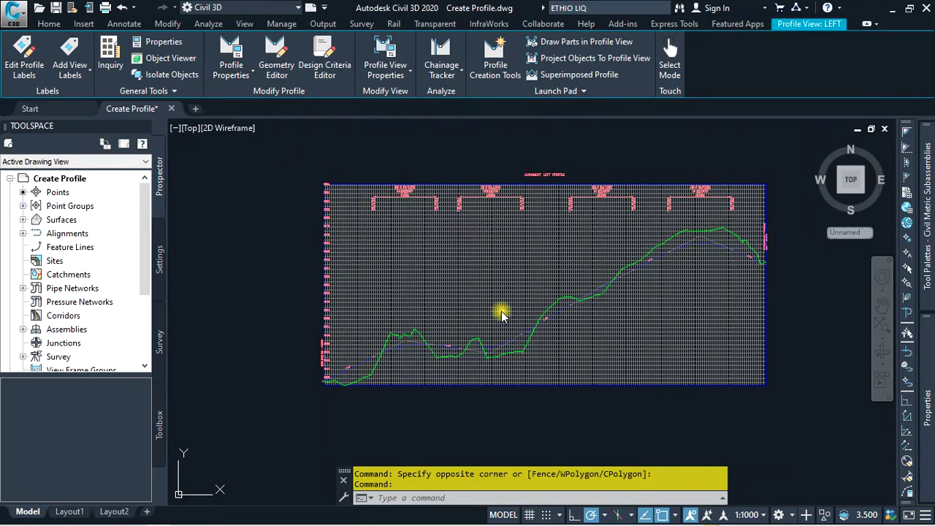
scroll(539, 325, up, 4)
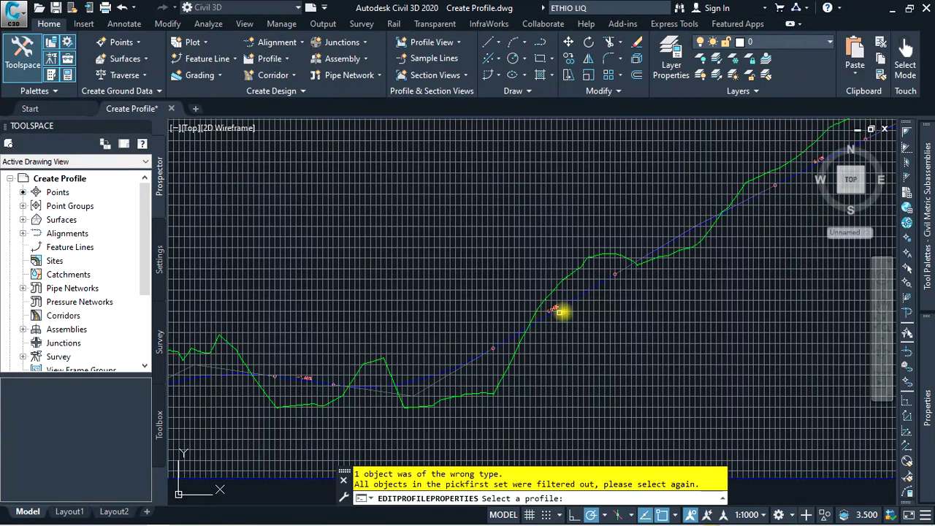
scroll(560, 313, up, 2)
scroll(566, 310, up, 2)
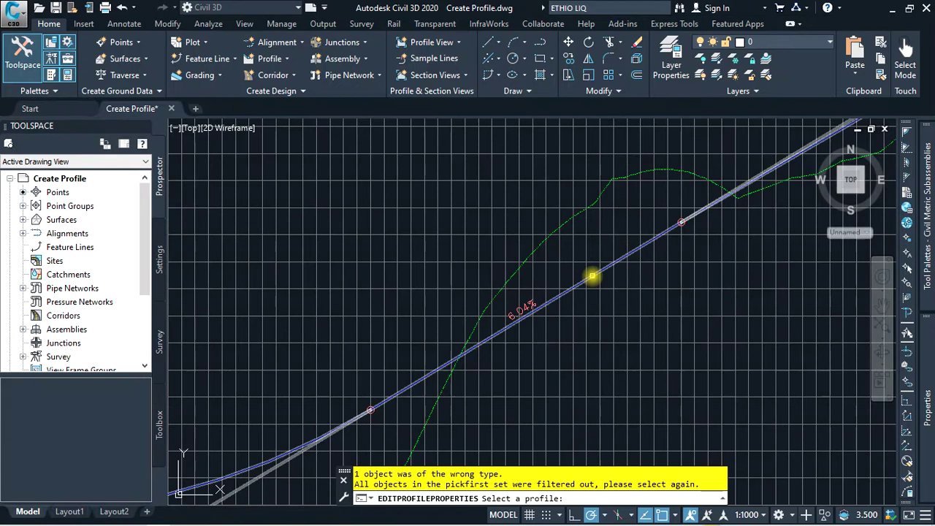
click(593, 275)
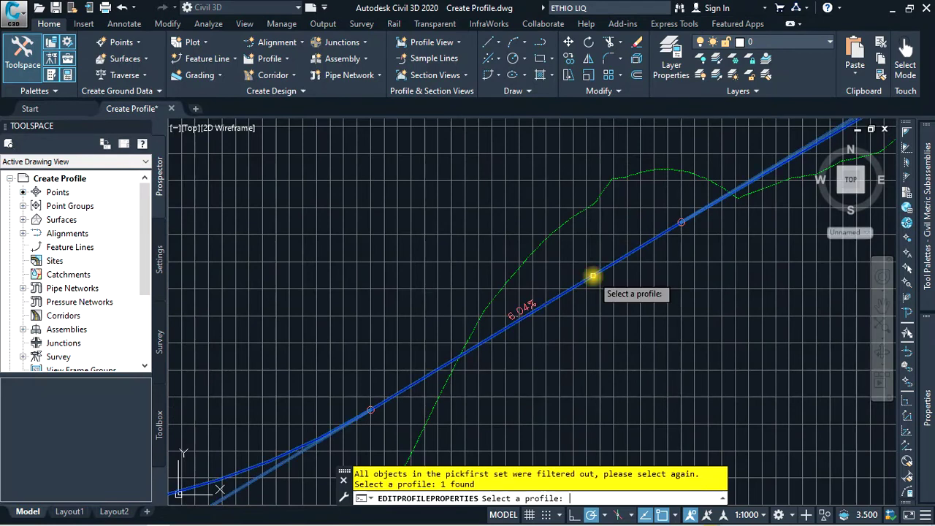
key(Return)
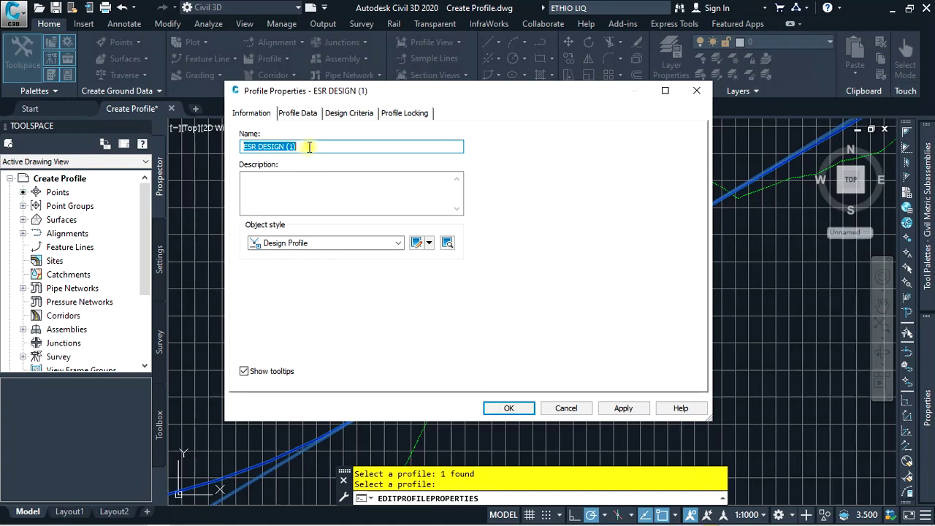
- Keep the Design Profile style, enable criteria-based design, review locking, and close the properties
click(326, 242)
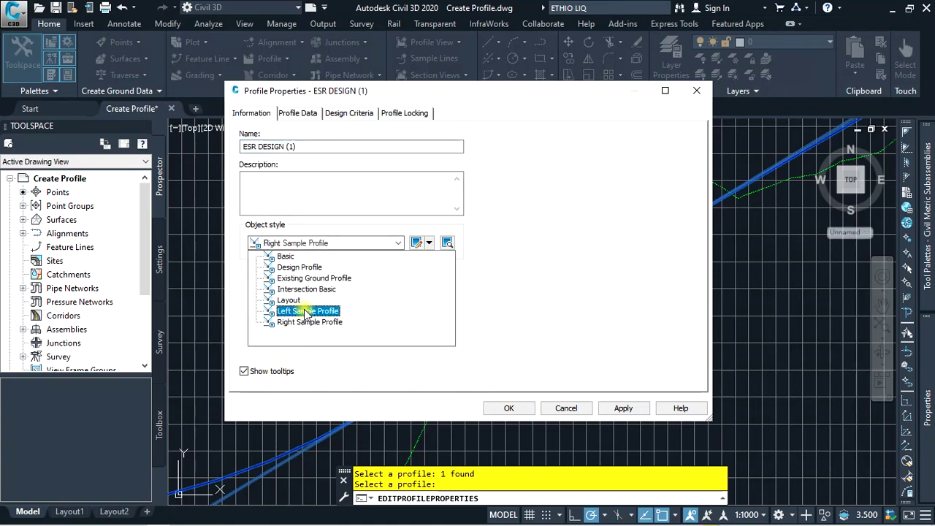
click(301, 268)
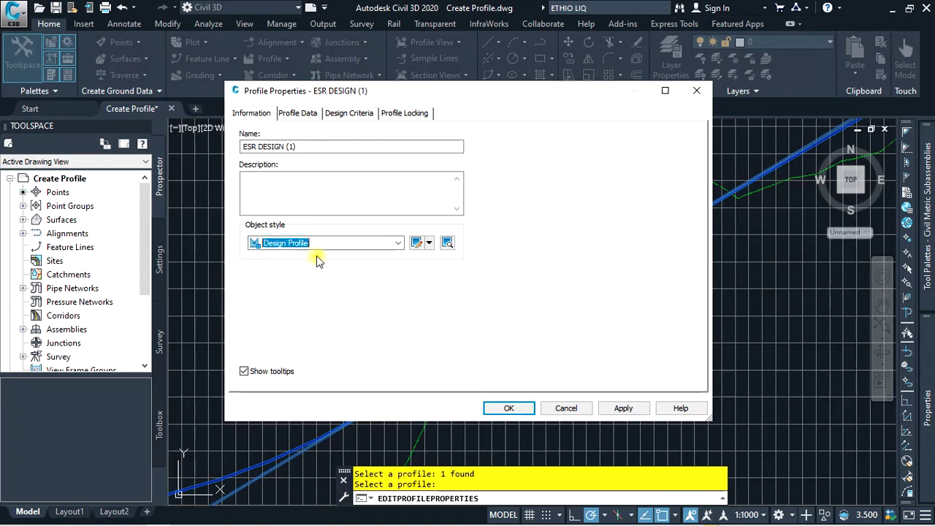
click(301, 114)
drag(325, 268, 494, 292)
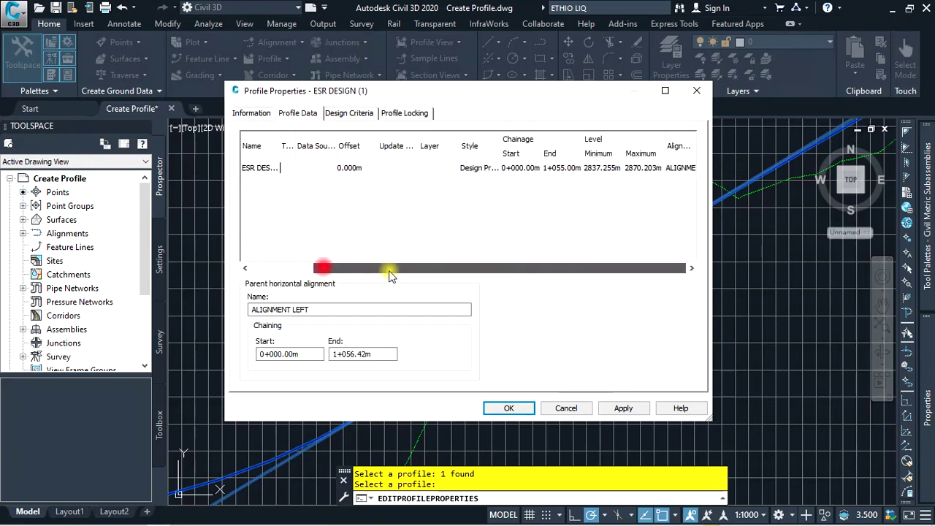
click(344, 114)
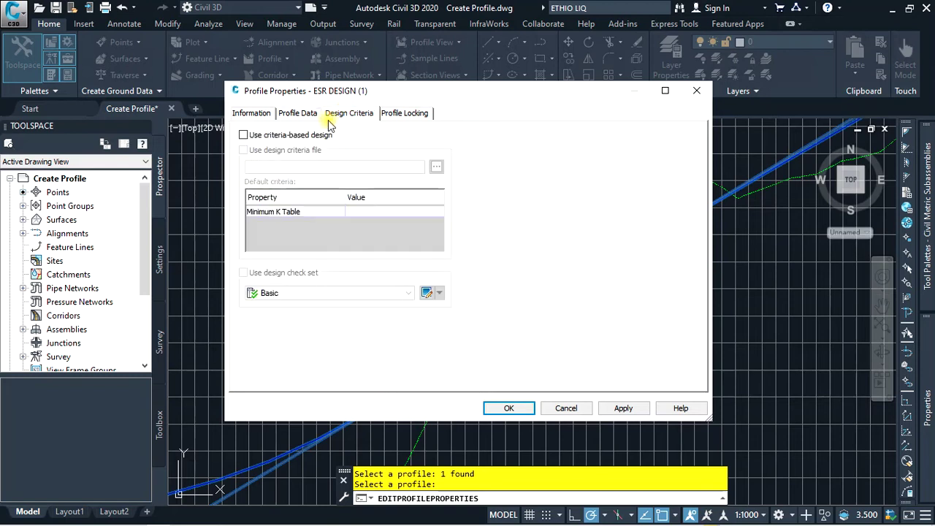
click(243, 135)
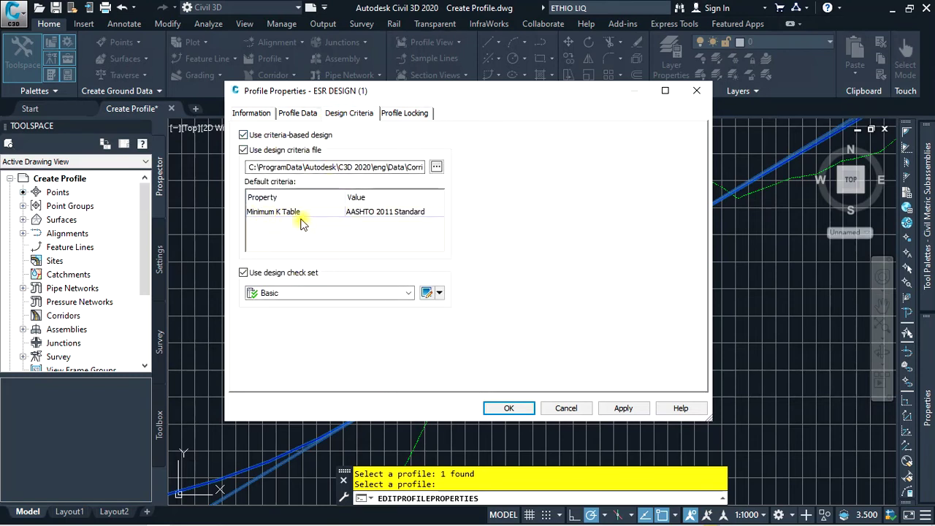
click(408, 114)
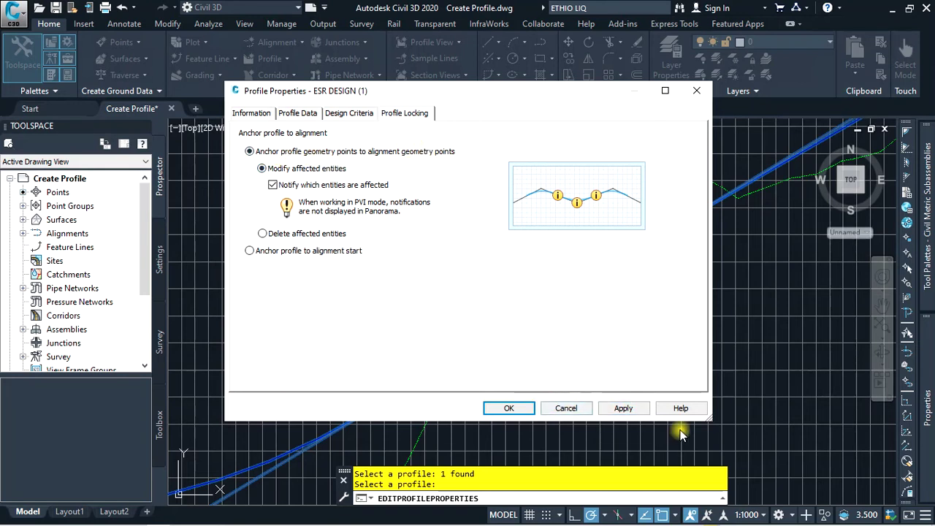
click(697, 89)
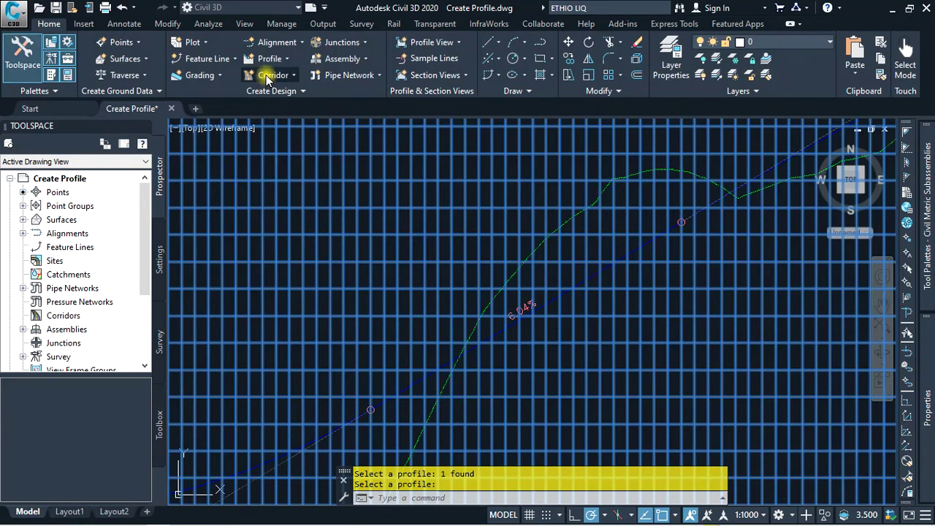
- Edit the design profile's Design Profile style and review its tabs through to Display
click(225, 77)
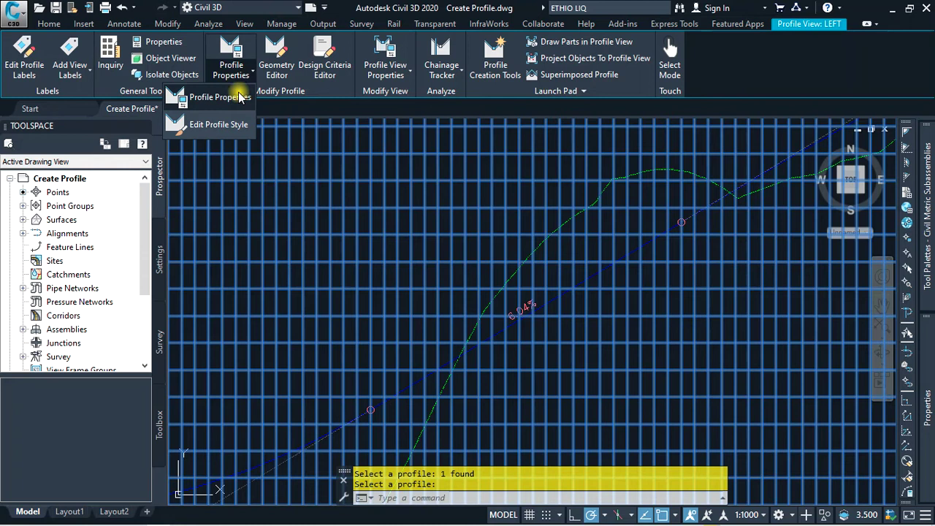
click(214, 125)
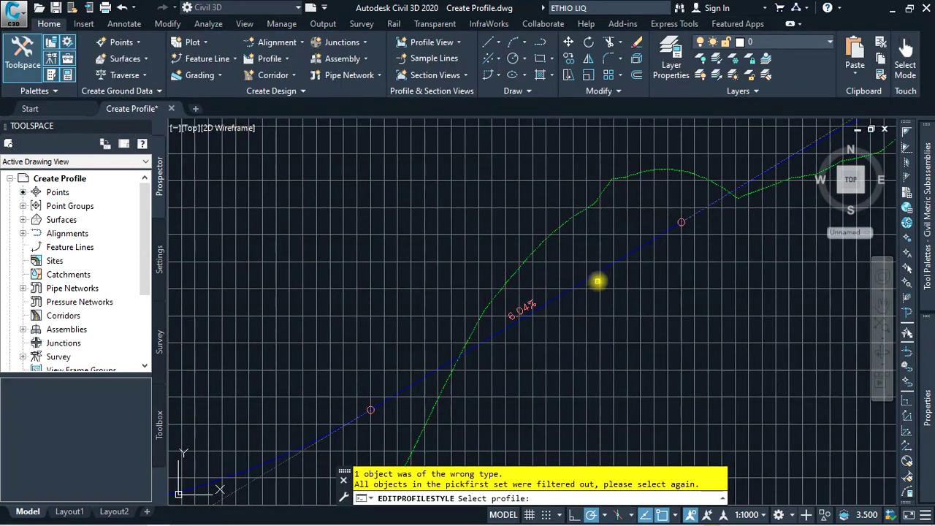
click(595, 276)
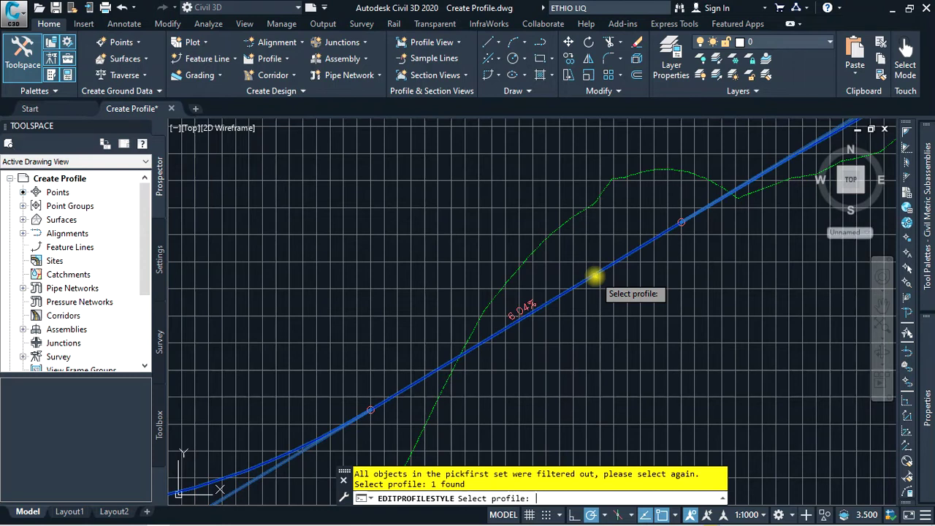
key(Return)
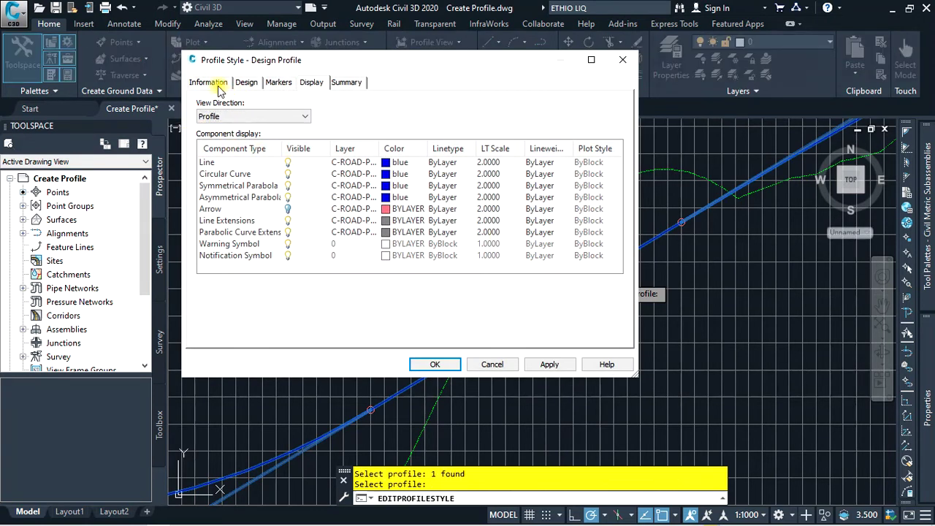
click(213, 83)
click(246, 84)
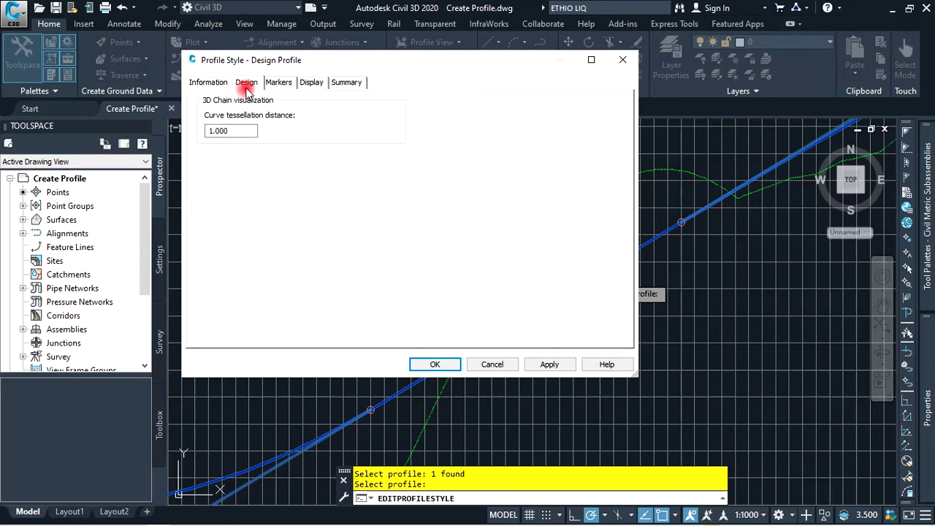
click(278, 86)
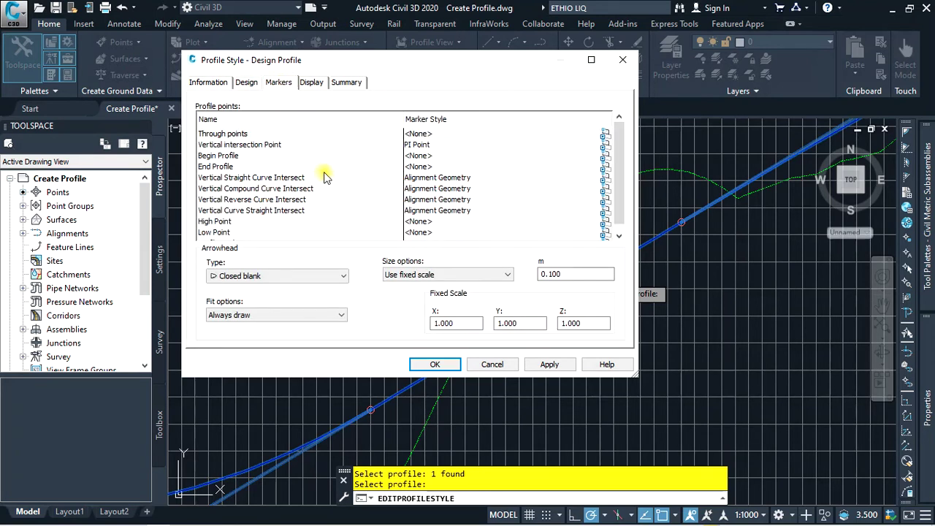
click(310, 84)
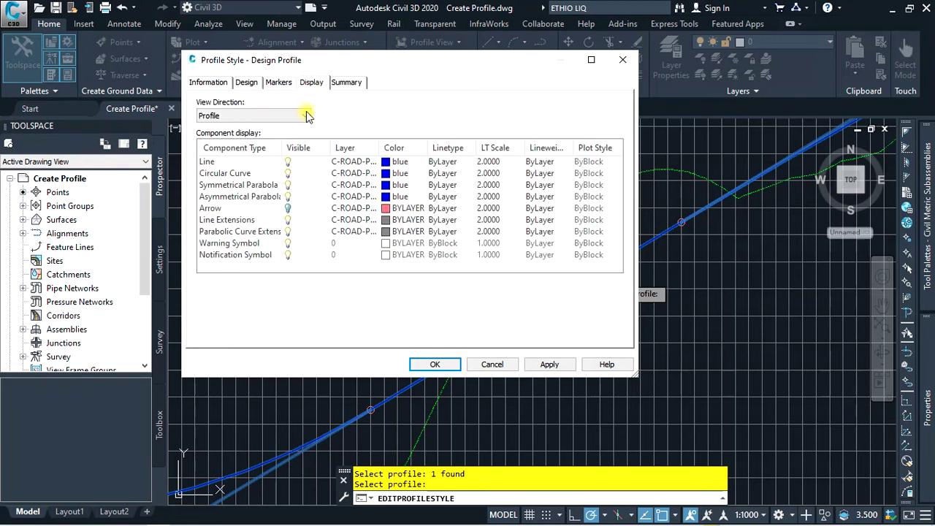
- Set the Line and Circular Curve component colours to yellow
click(388, 160)
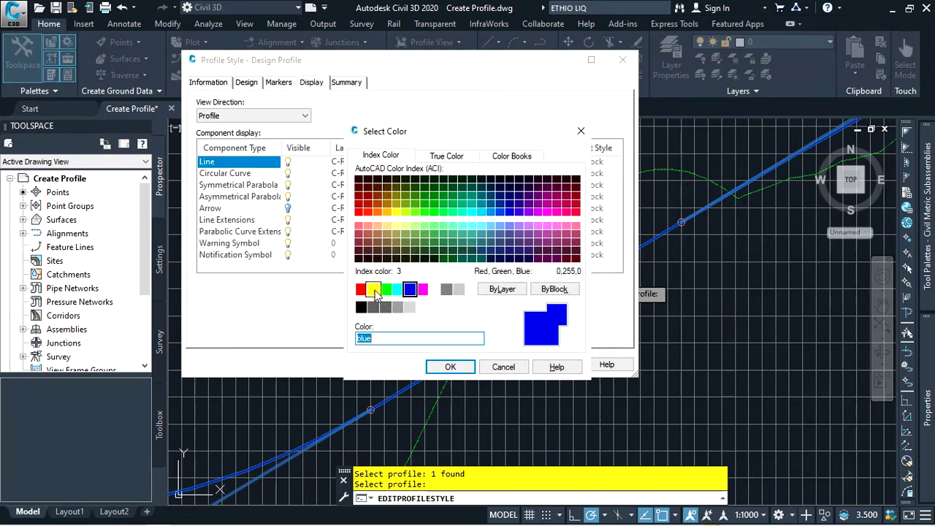
click(372, 290)
click(447, 367)
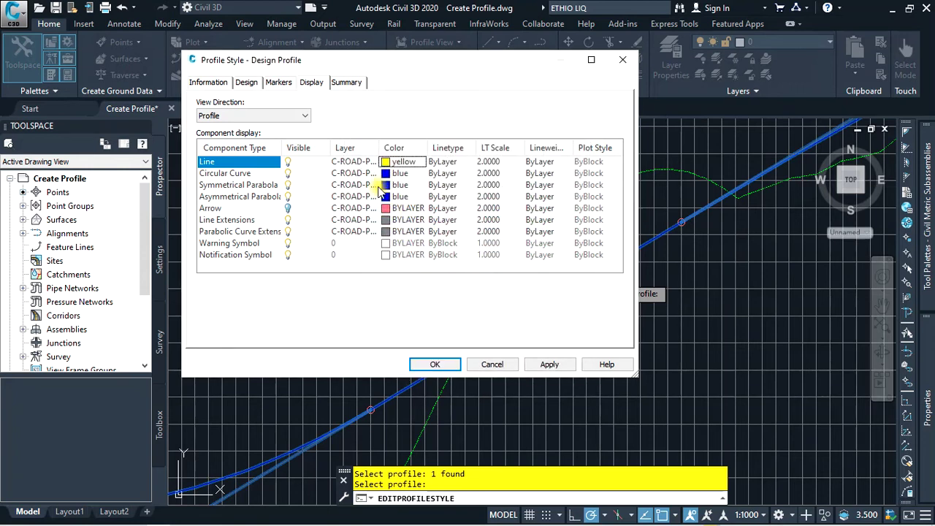
click(389, 173)
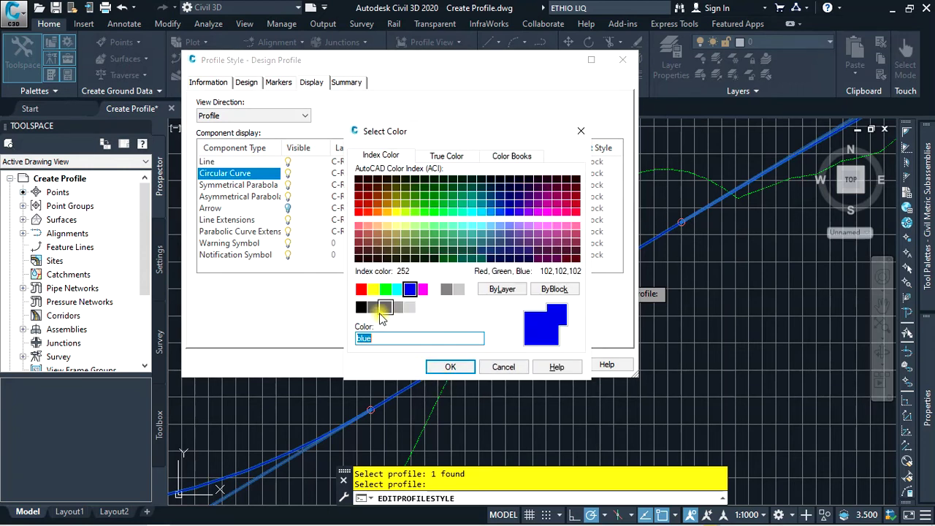
click(372, 289)
click(450, 367)
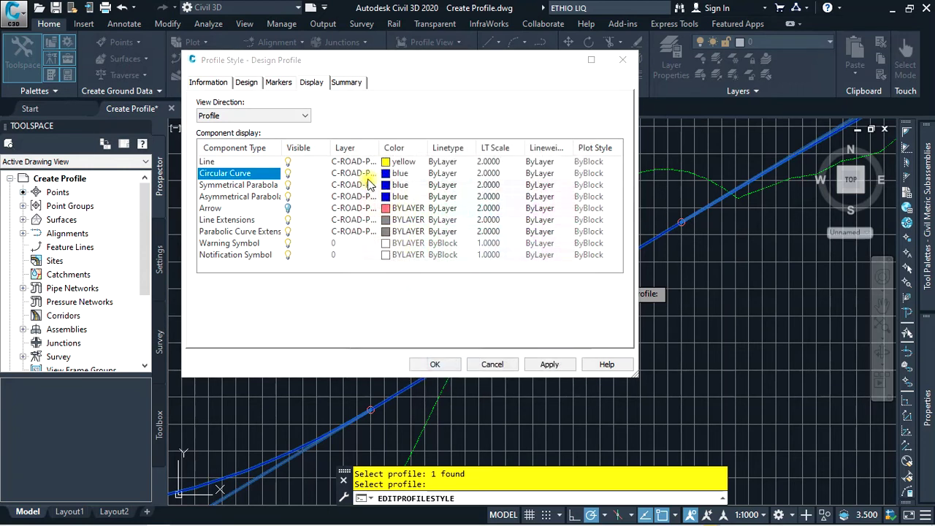
- Set the Symmetrical and Asymmetrical Parabola colours to yellow and apply the style
click(385, 184)
click(372, 289)
click(442, 366)
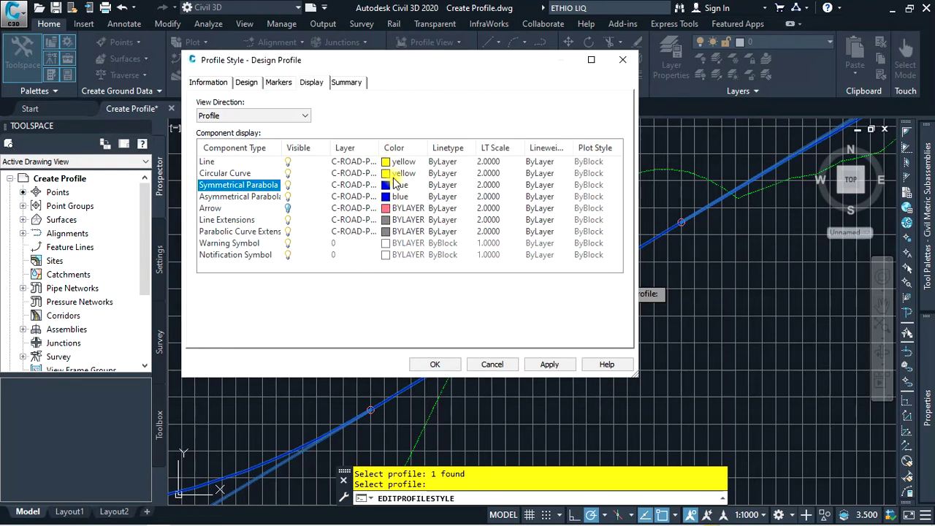
click(386, 196)
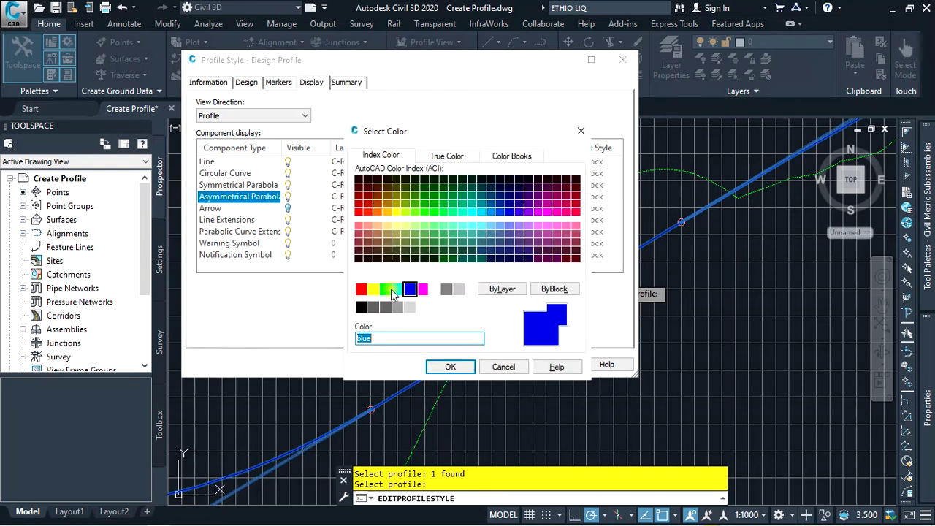
click(372, 289)
click(449, 367)
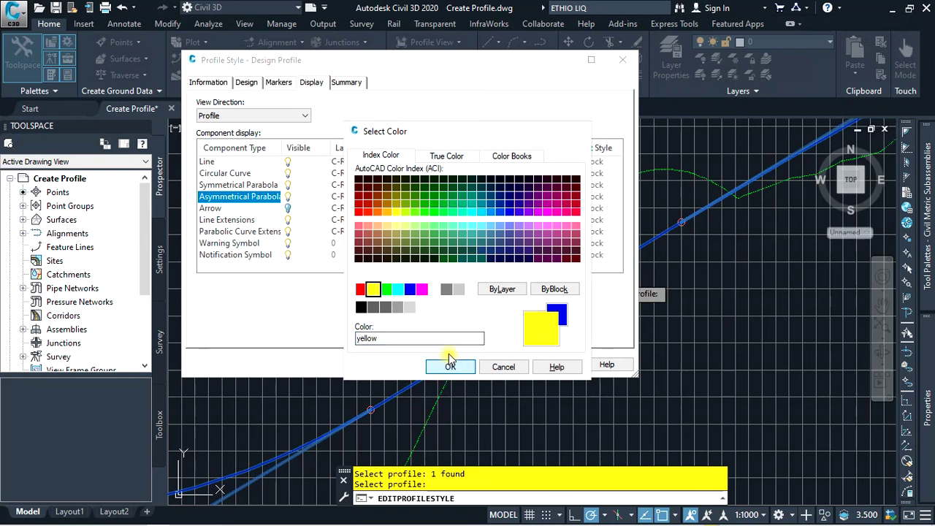
click(544, 364)
click(433, 363)
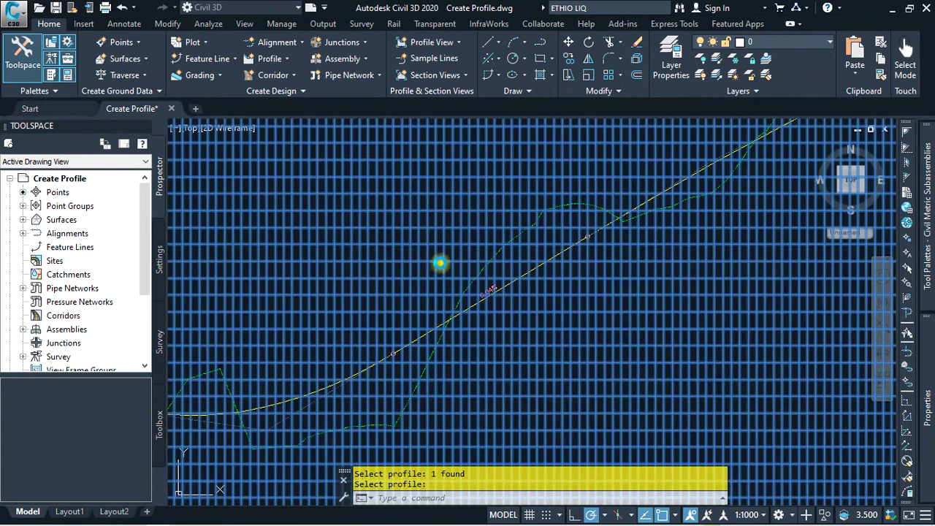
click(436, 261)
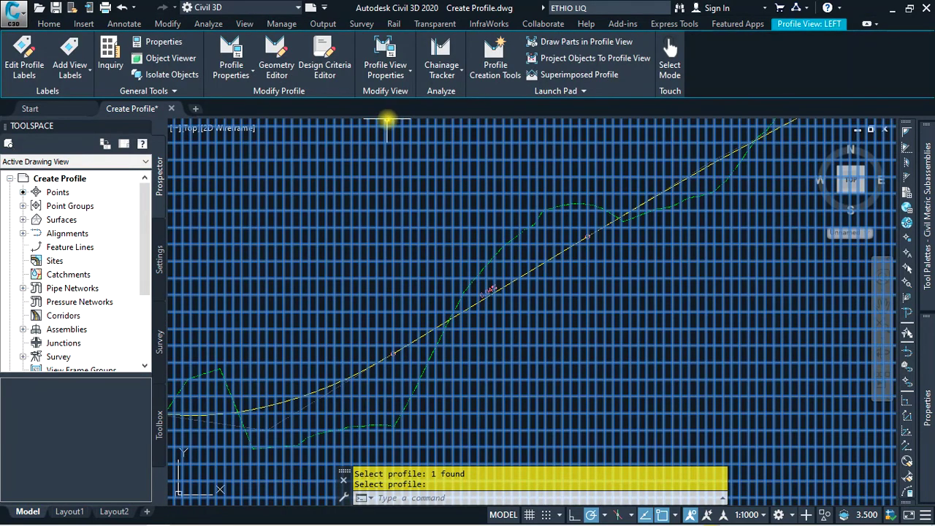
click(399, 71)
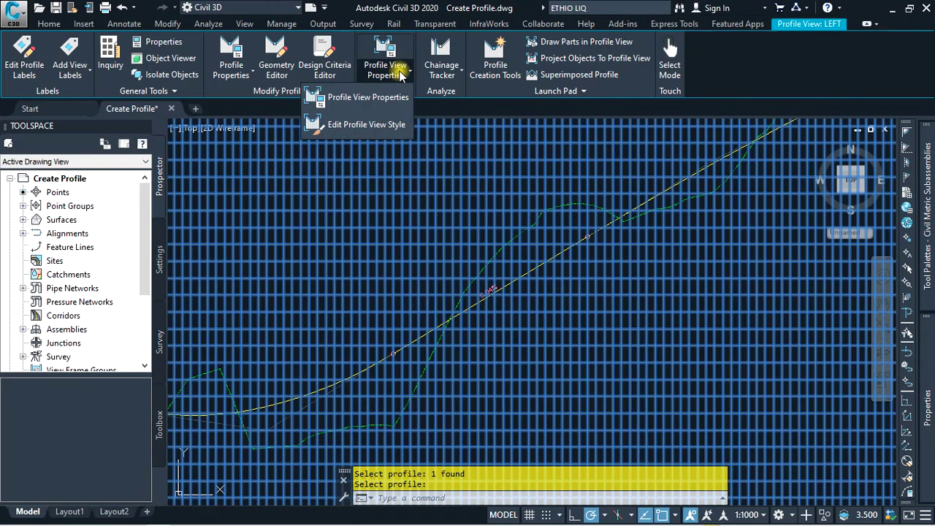
click(373, 99)
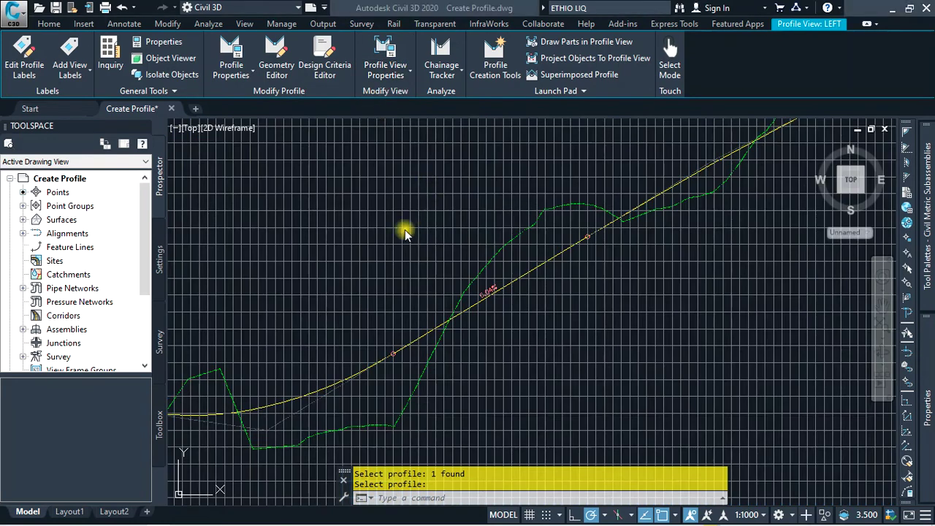
click(403, 230)
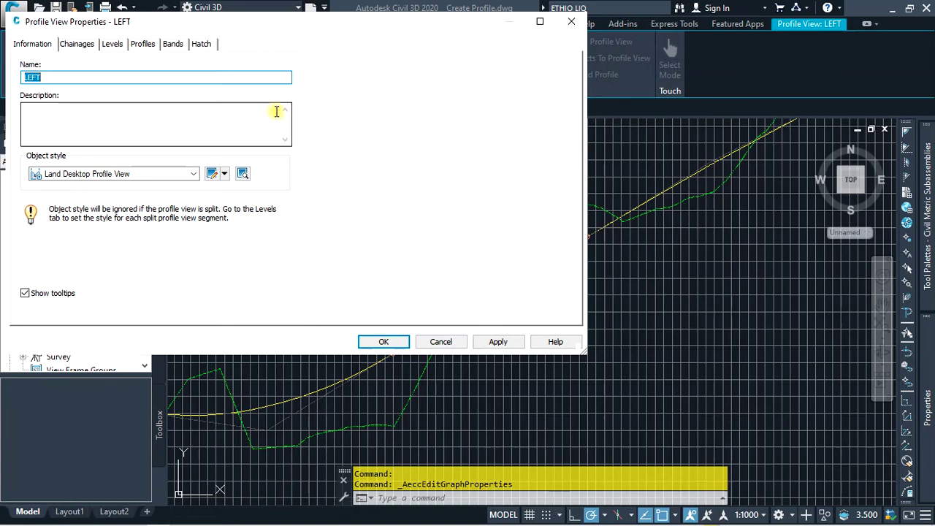
drag(281, 27, 409, 64)
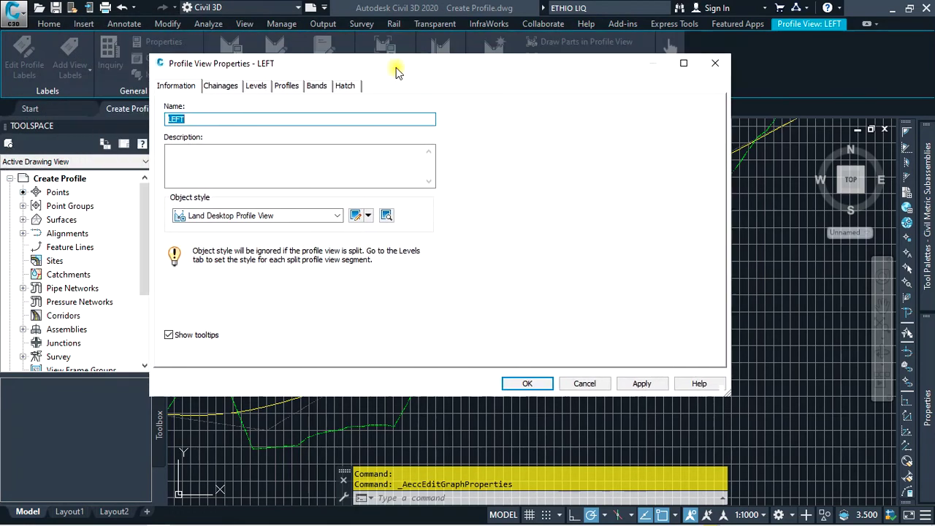
click(196, 118)
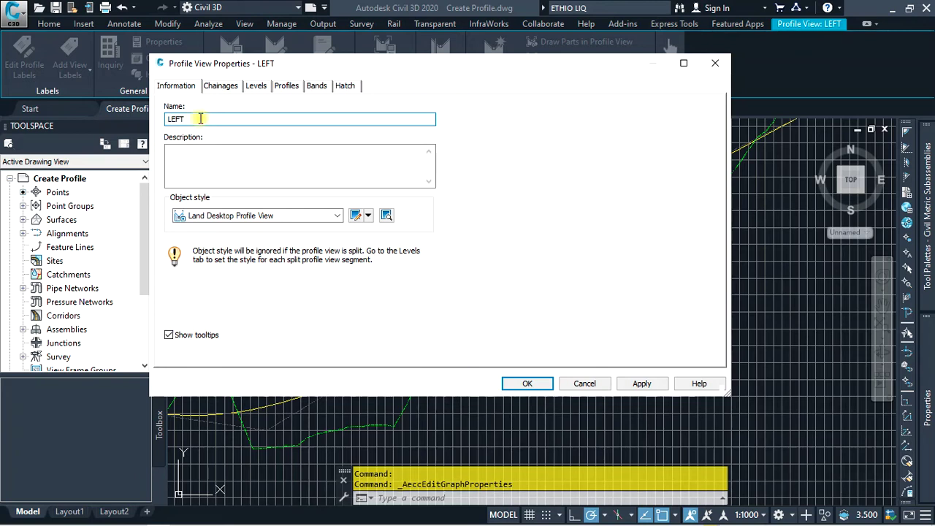
click(271, 218)
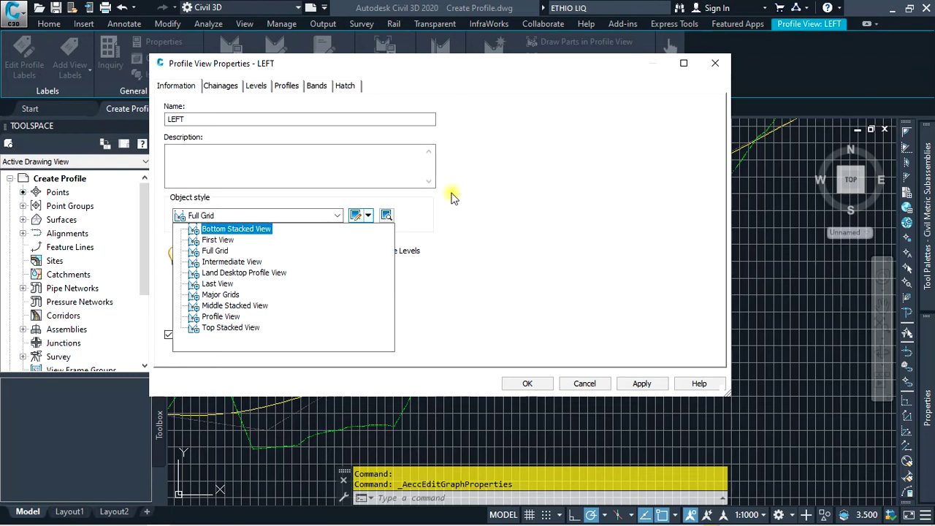
click(715, 63)
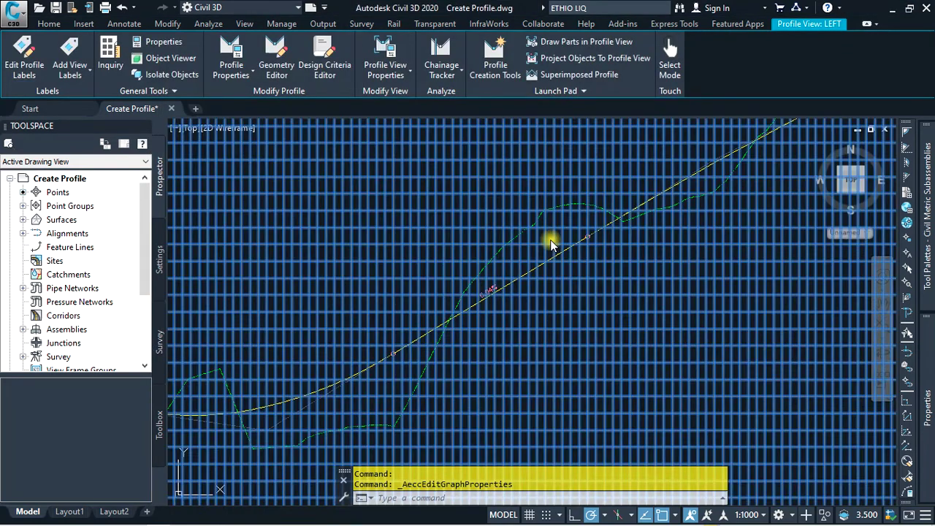
scroll(551, 245, down, 5)
mouse_move(538, 204)
middle_down()
mouse_move(559, 226)
mouse_move(557, 238)
middle_up()
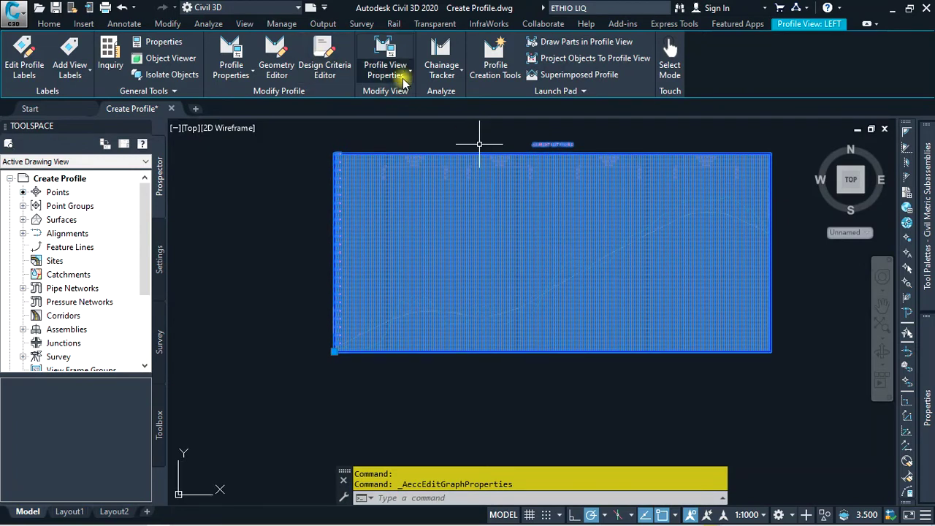
- Open the LEFT profile view's properties and apply the Full Grid style
click(387, 73)
click(347, 103)
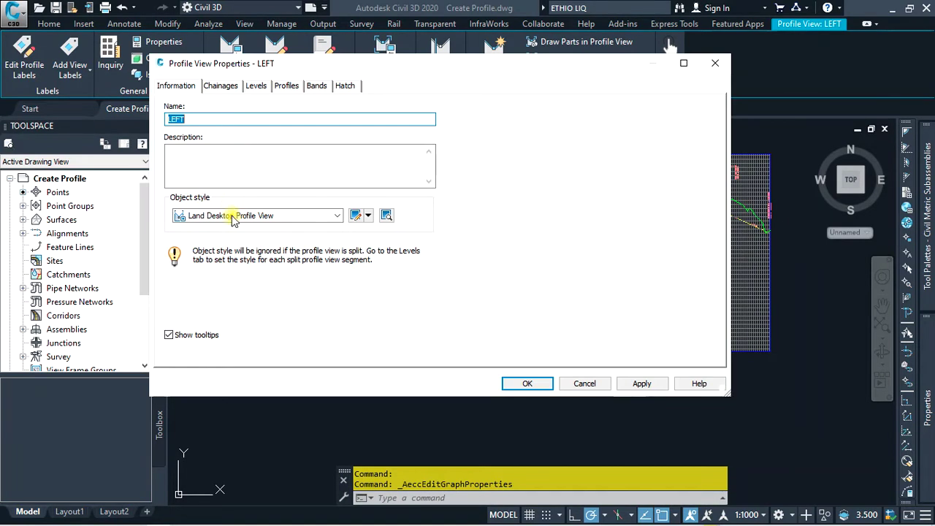
drag(525, 68, 432, 37)
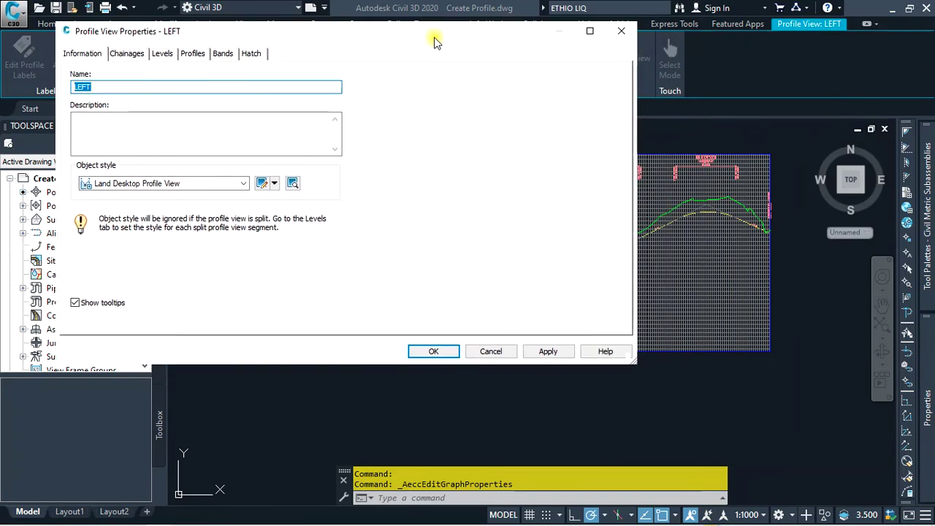
click(135, 183)
click(125, 218)
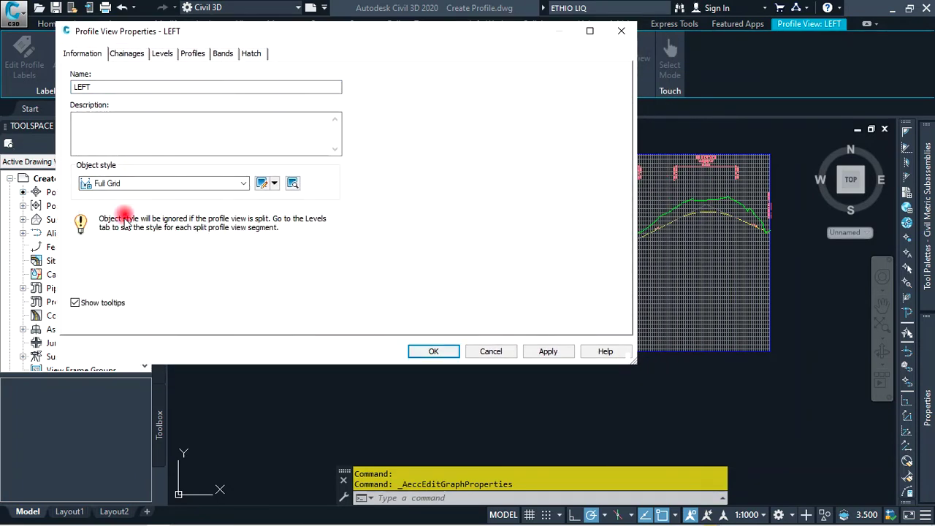
click(548, 351)
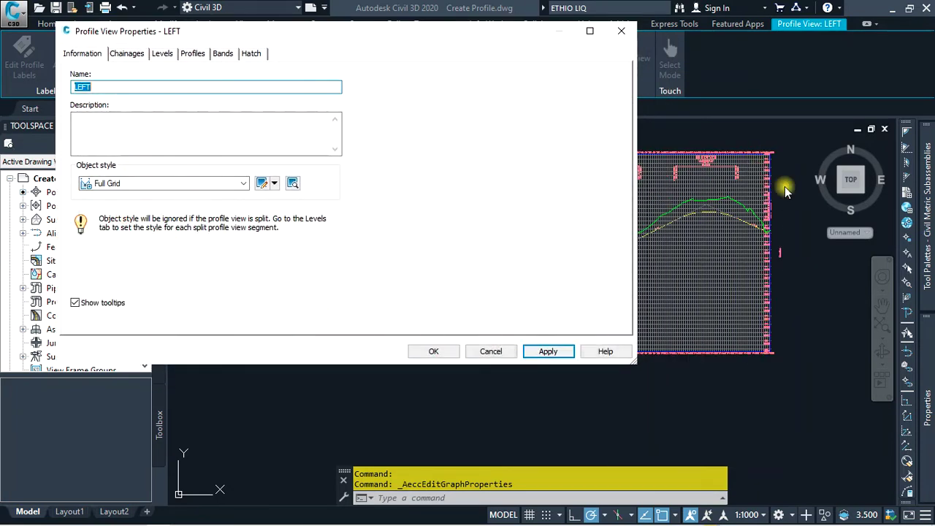
- Try the Profile View style, return to Land Desktop Profile View, and check the chainage range
click(150, 182)
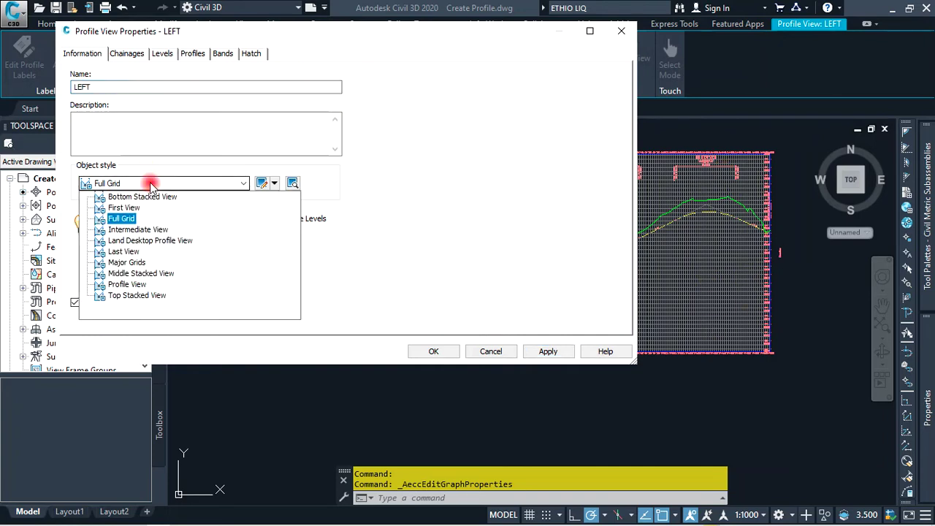
click(128, 284)
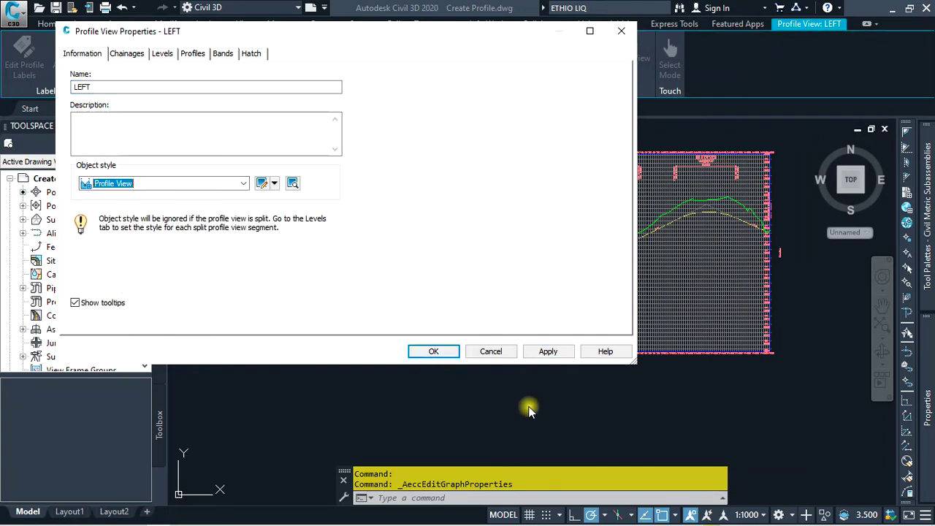
click(548, 353)
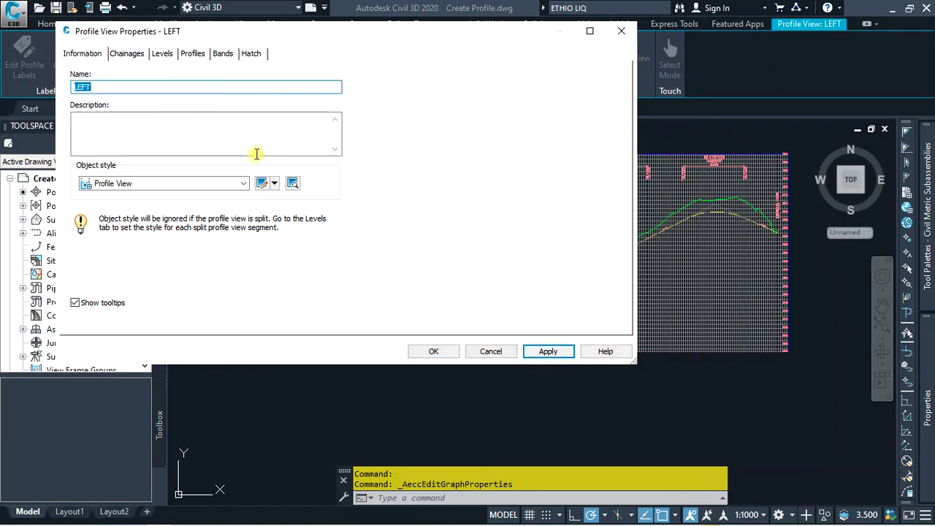
click(170, 184)
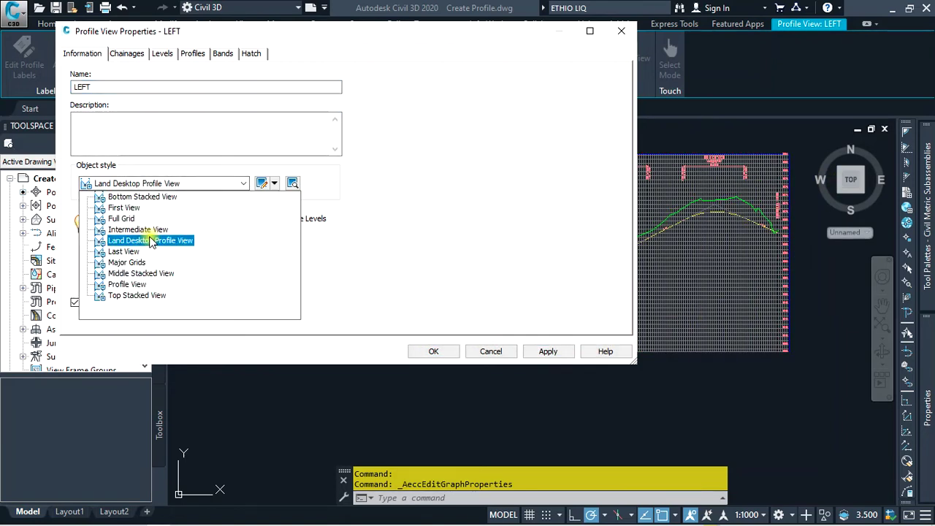
click(149, 241)
click(548, 354)
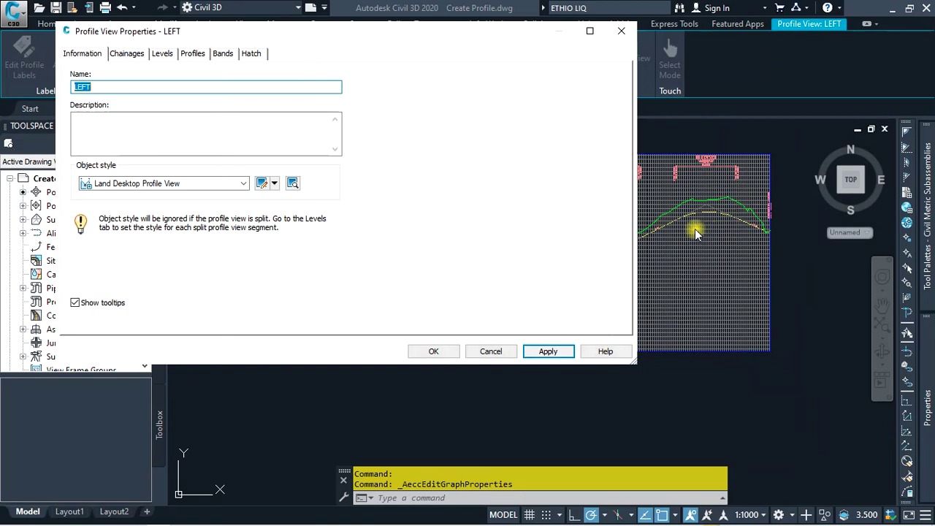
click(128, 57)
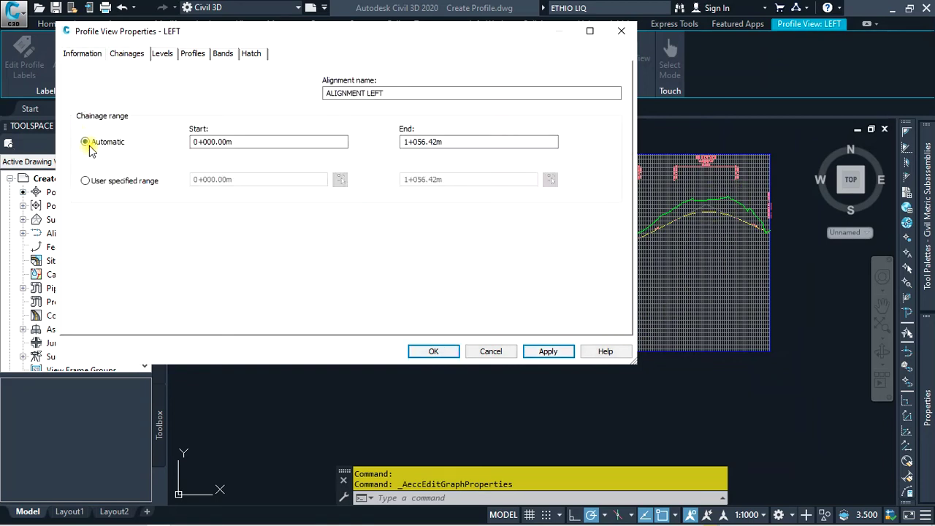
- Switch to a user-specified chainage range, review the Levels and Profiles settings, then go to Bands
click(111, 183)
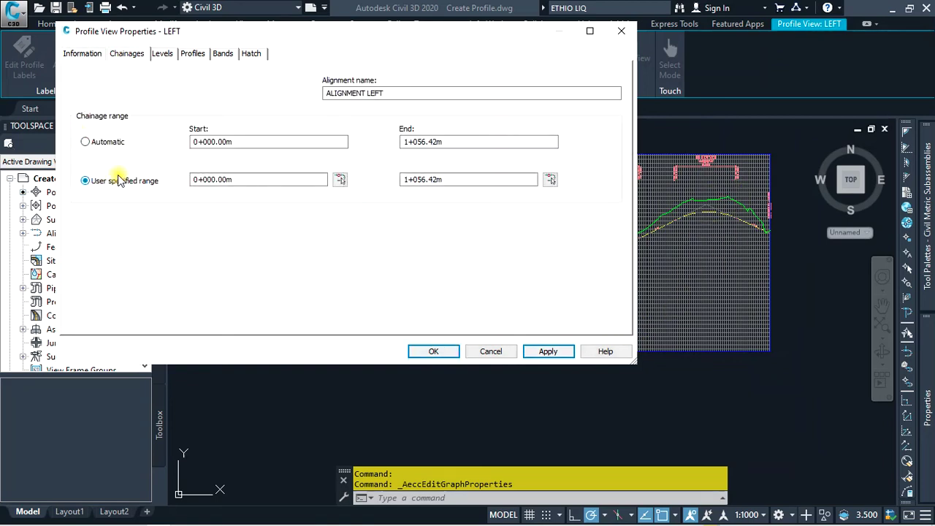
click(163, 53)
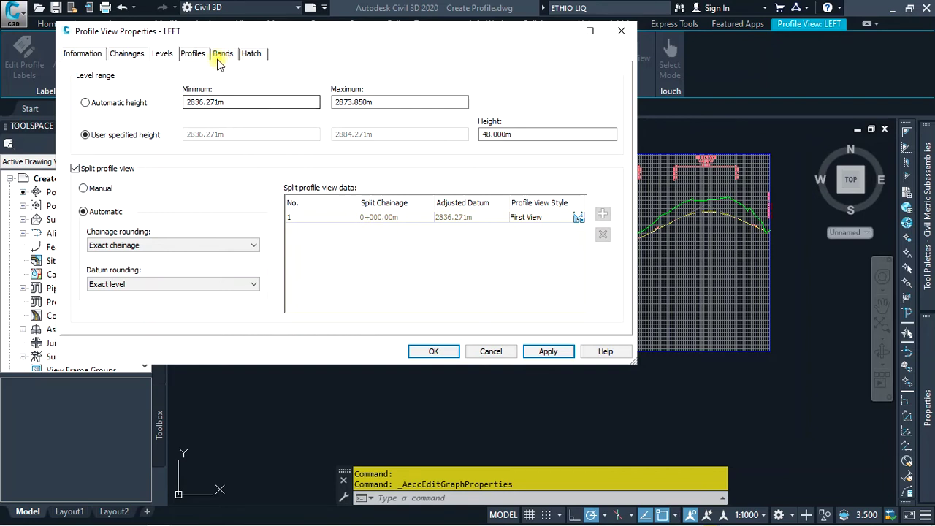
click(194, 57)
drag(234, 318, 434, 316)
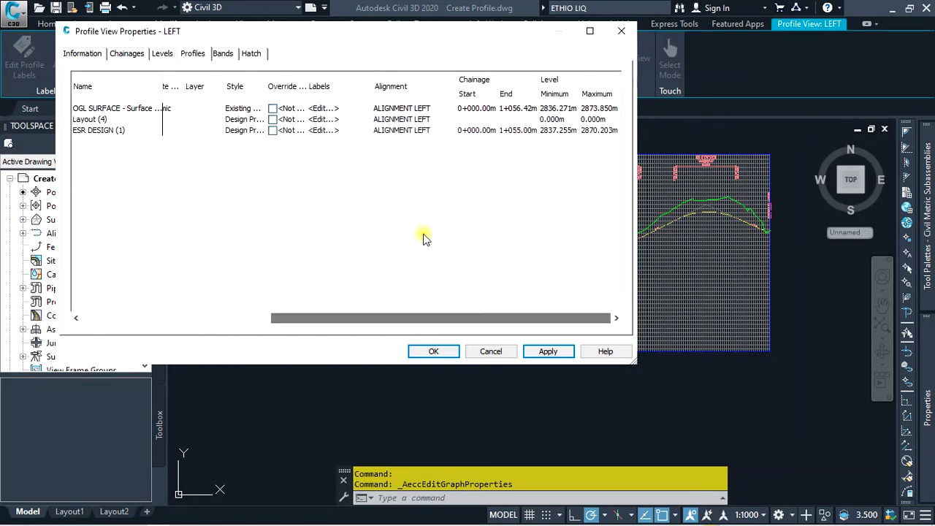
click(224, 55)
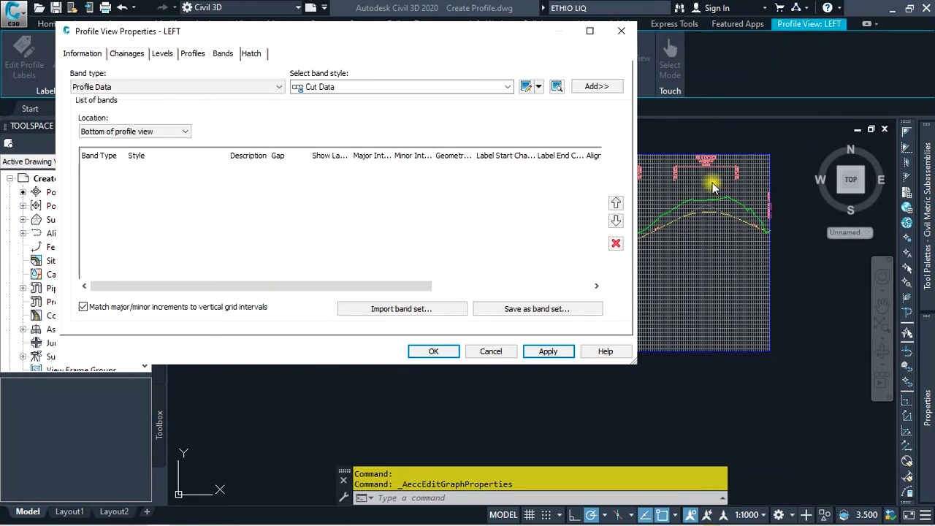
- Add Cut Data, Fill Data and Stations Profile Data bands to the band list
click(471, 88)
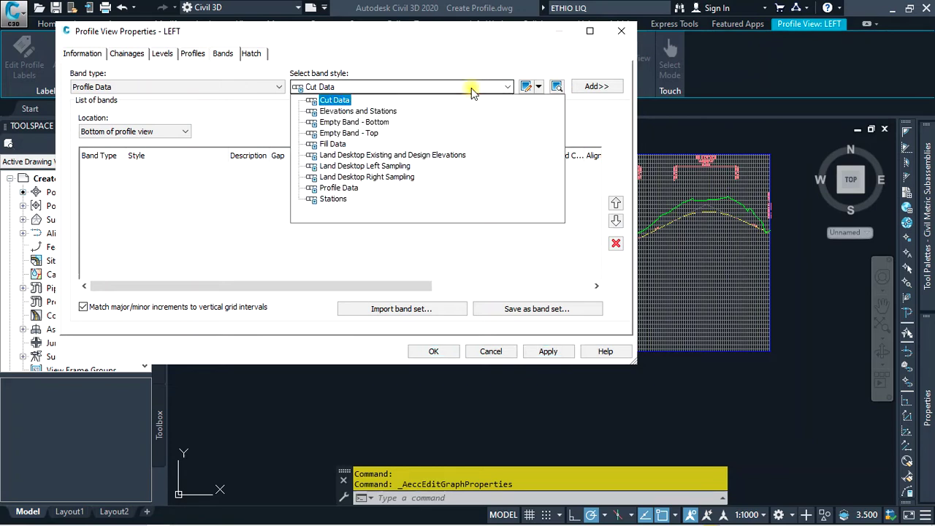
click(471, 88)
click(596, 88)
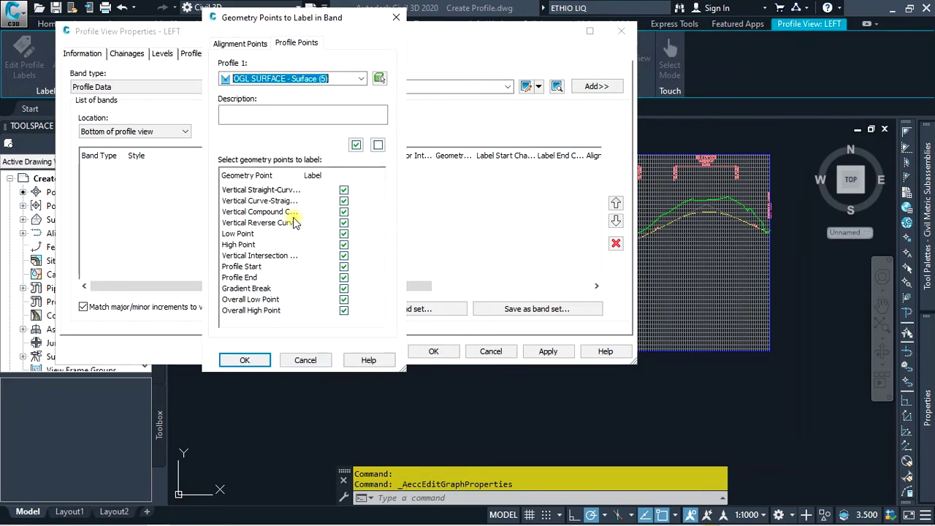
click(235, 360)
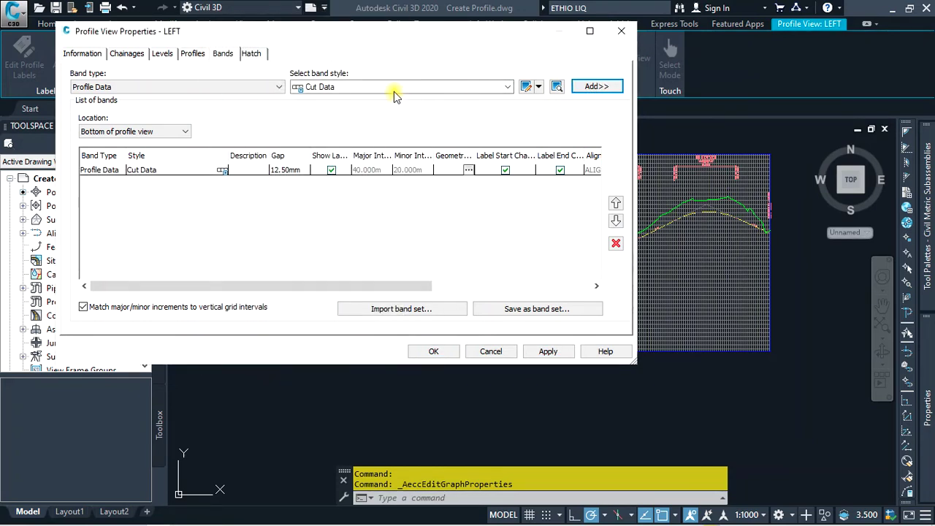
click(394, 90)
click(334, 144)
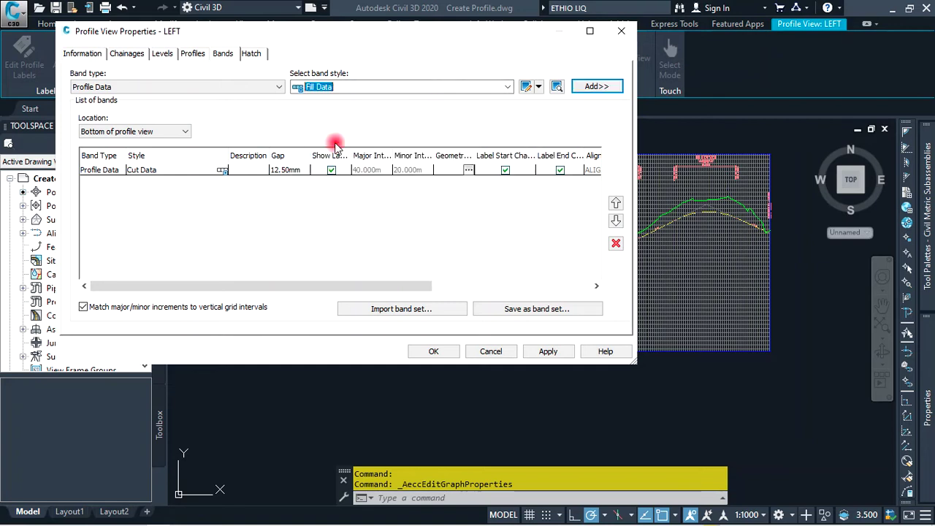
click(595, 87)
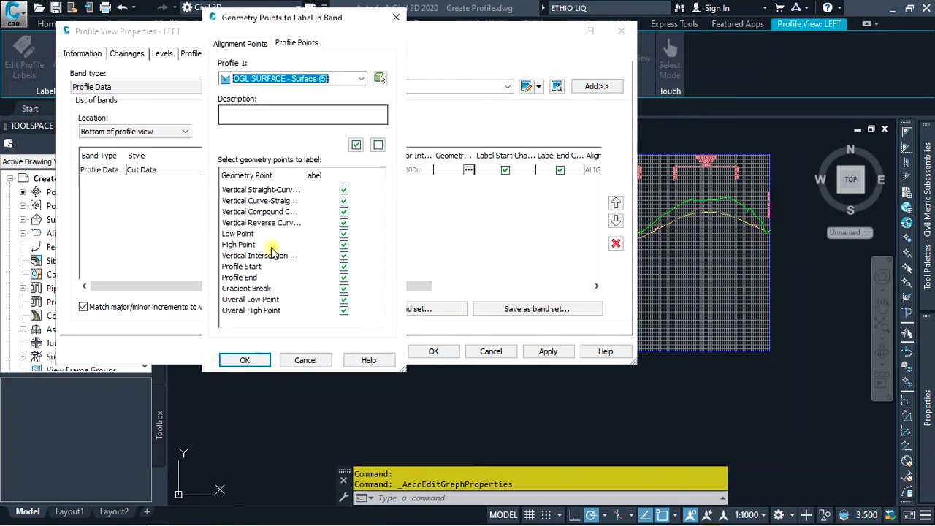
click(248, 359)
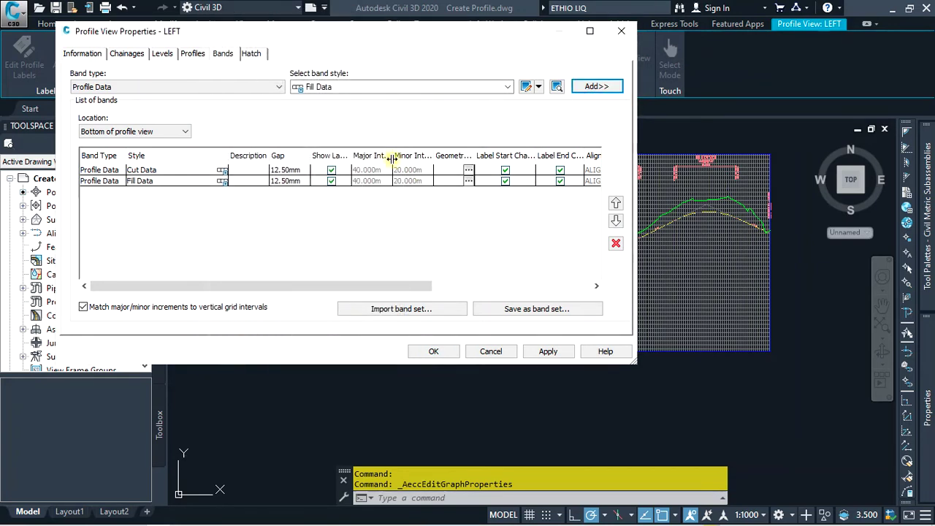
click(361, 86)
click(348, 204)
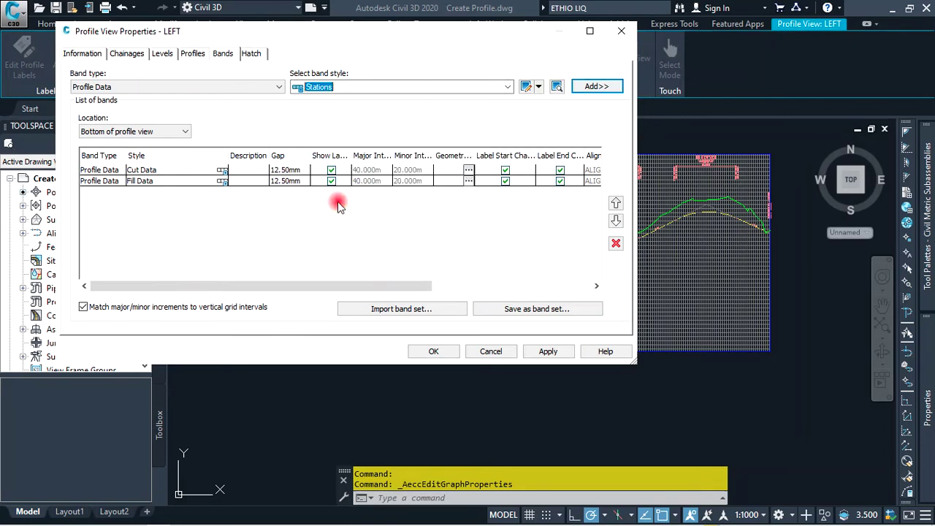
click(595, 87)
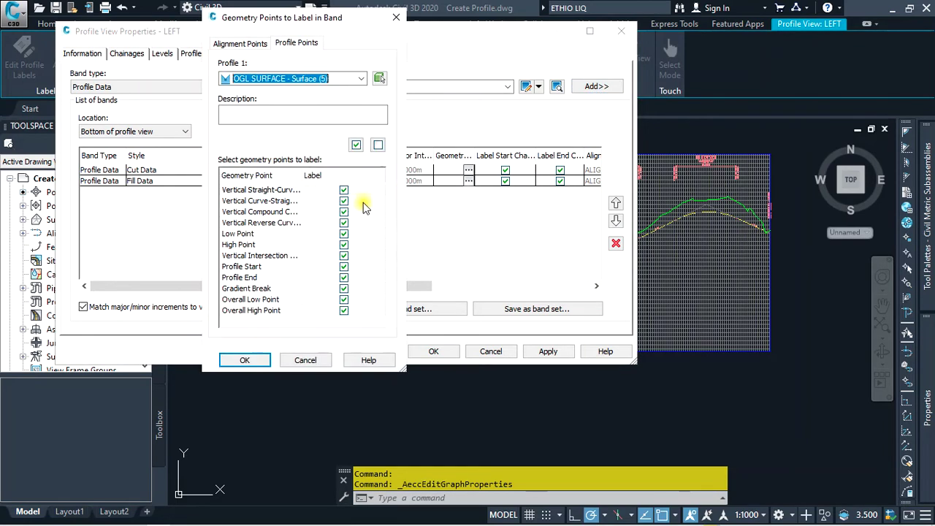
click(248, 361)
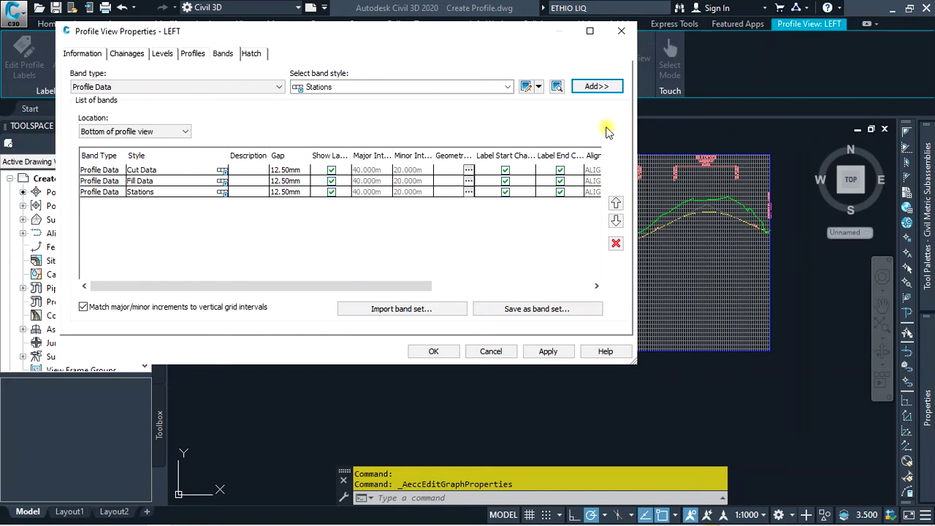
- Set ESR DESIGN as Profile2 for the Cut Data, Fill Data and Stations bands and apply
drag(401, 285, 562, 282)
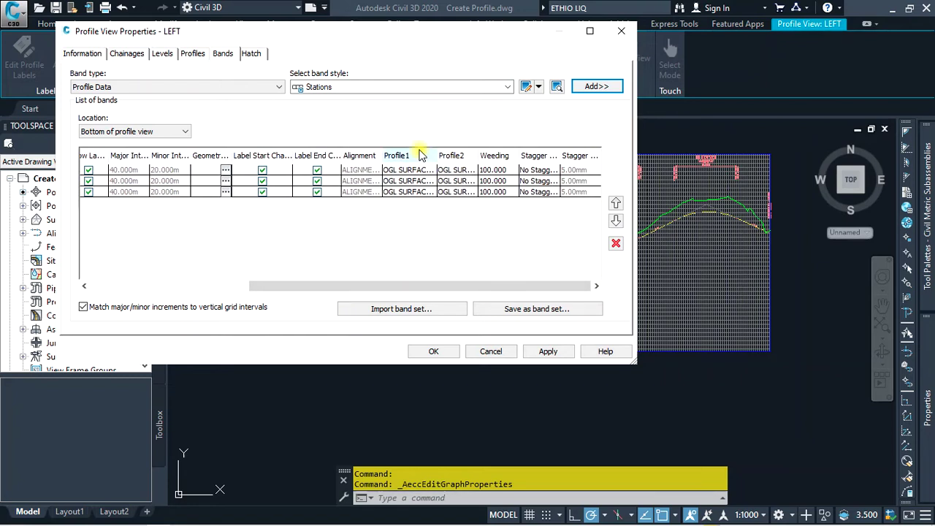
click(414, 183)
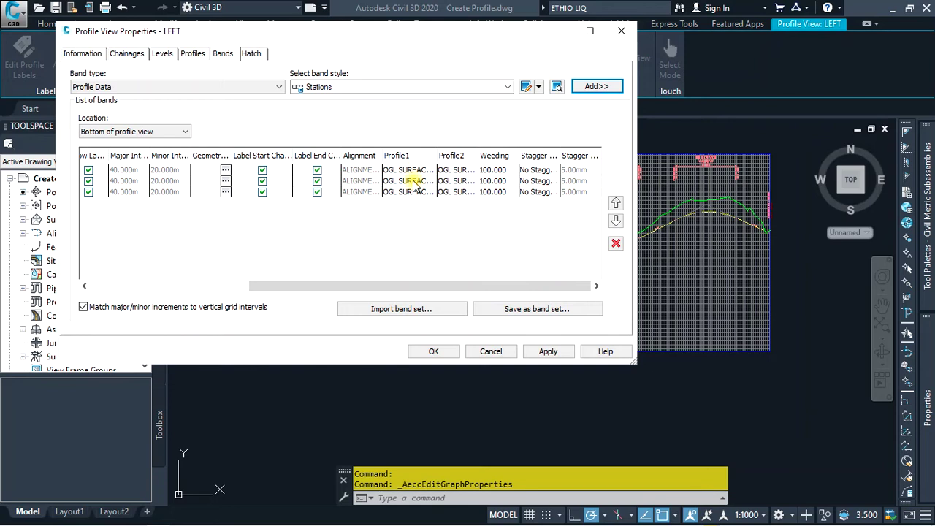
click(459, 172)
click(460, 172)
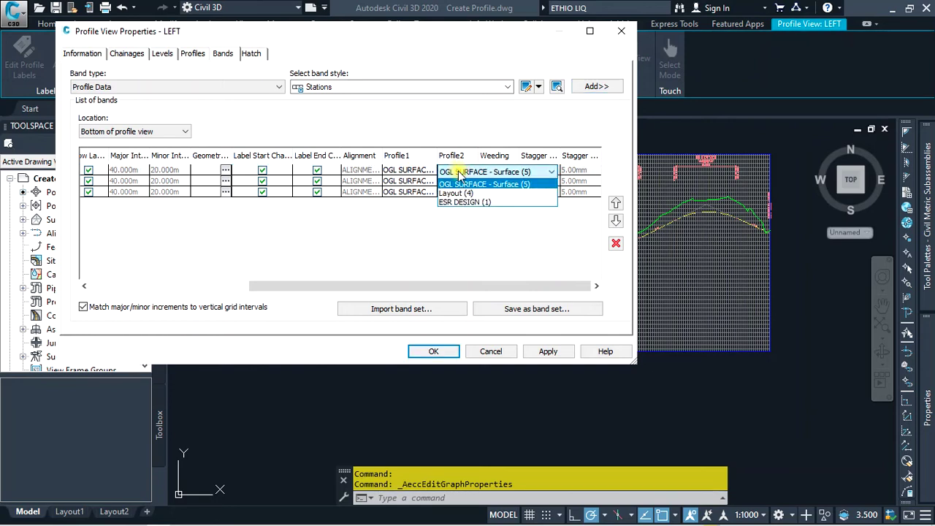
click(461, 203)
click(449, 181)
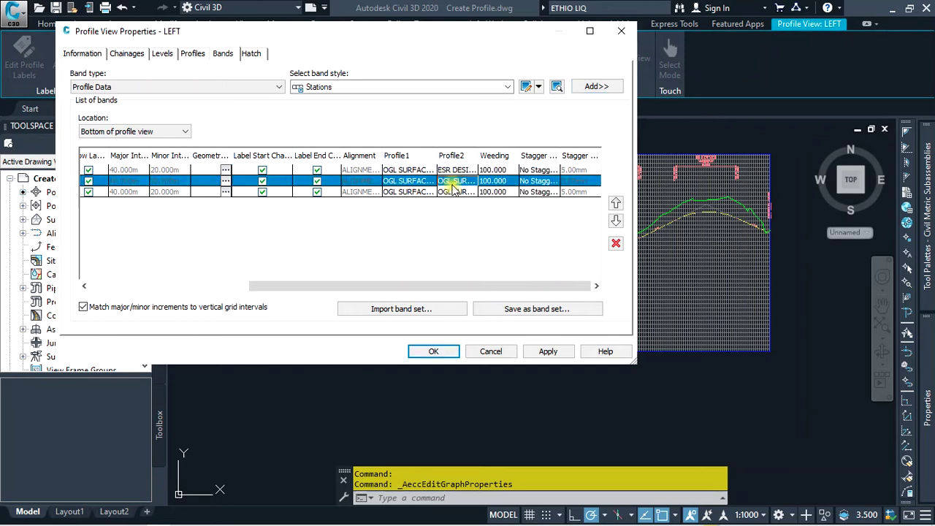
click(449, 181)
click(461, 212)
click(461, 193)
click(461, 193)
click(461, 223)
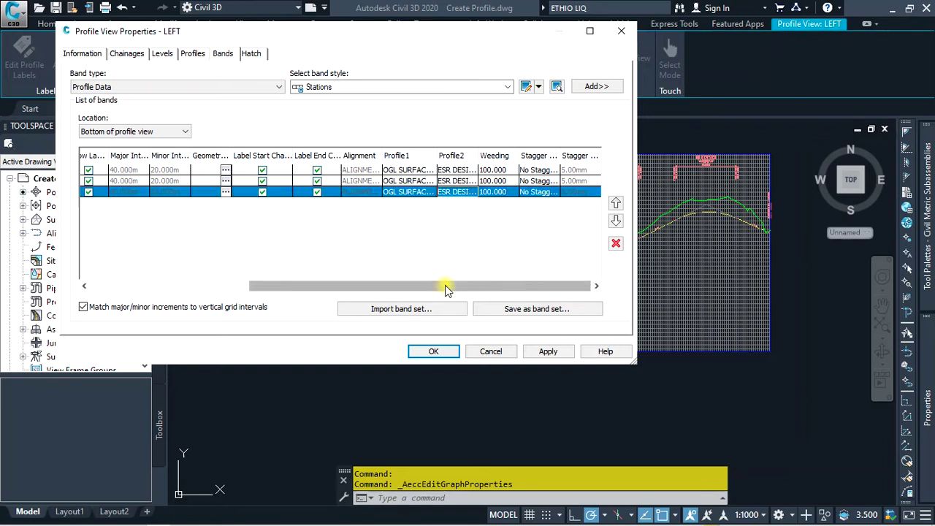
drag(459, 287, 308, 309)
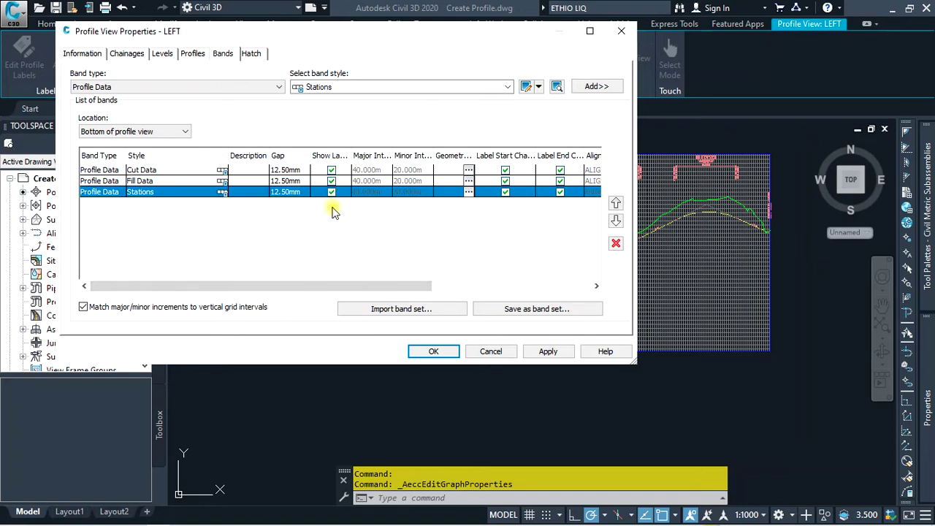
drag(353, 157, 381, 166)
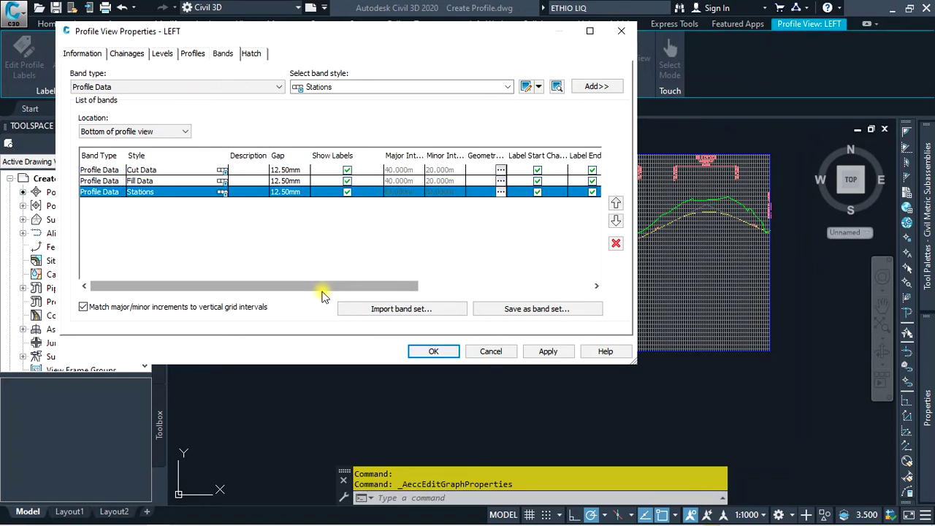
drag(324, 287, 479, 288)
click(548, 350)
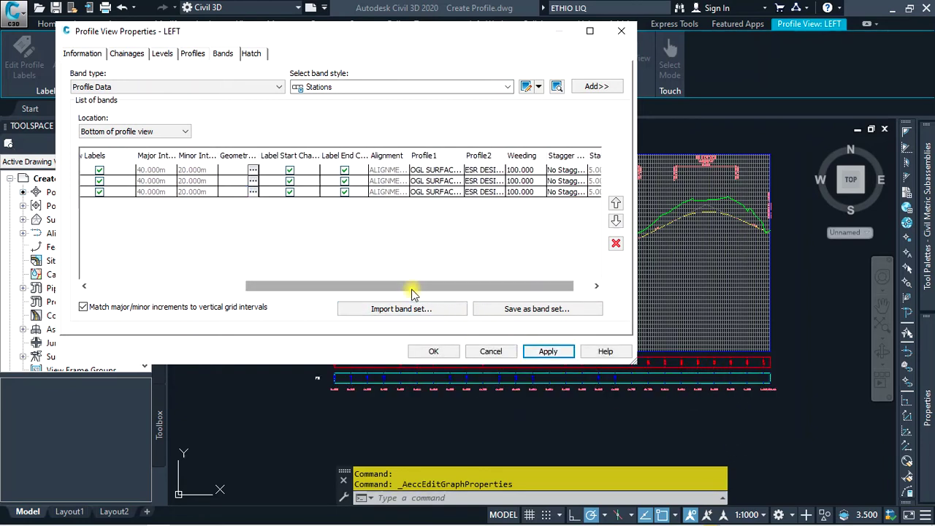
- Move Fill Data above Cut Data in the band order and apply
drag(413, 287, 517, 287)
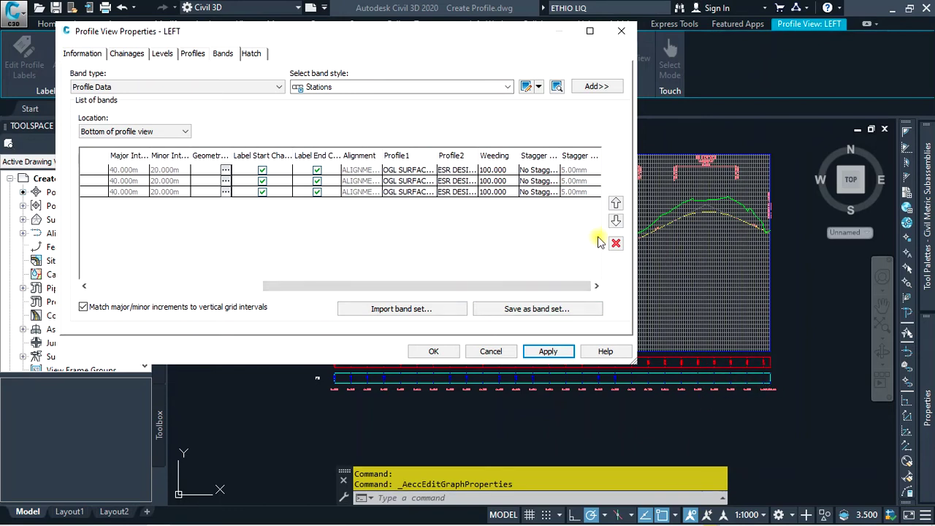
click(573, 182)
click(616, 202)
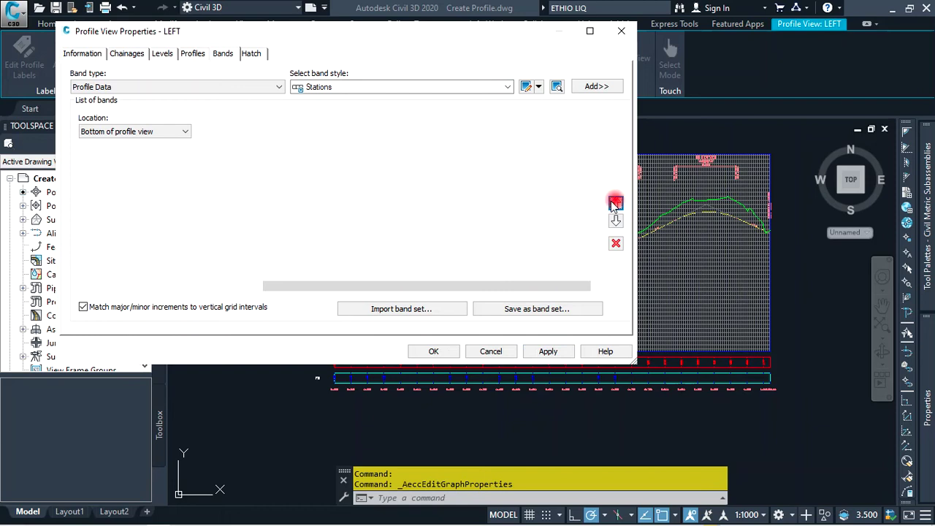
click(548, 352)
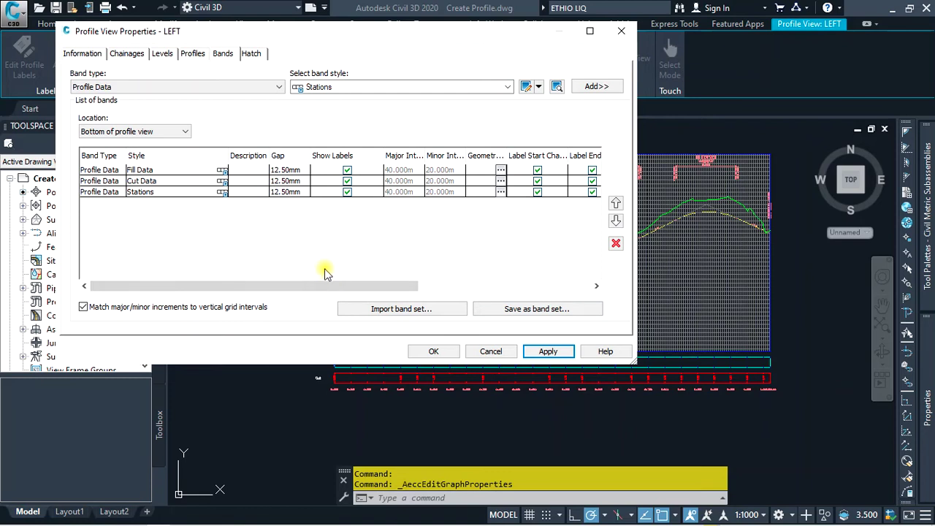
drag(330, 288, 525, 295)
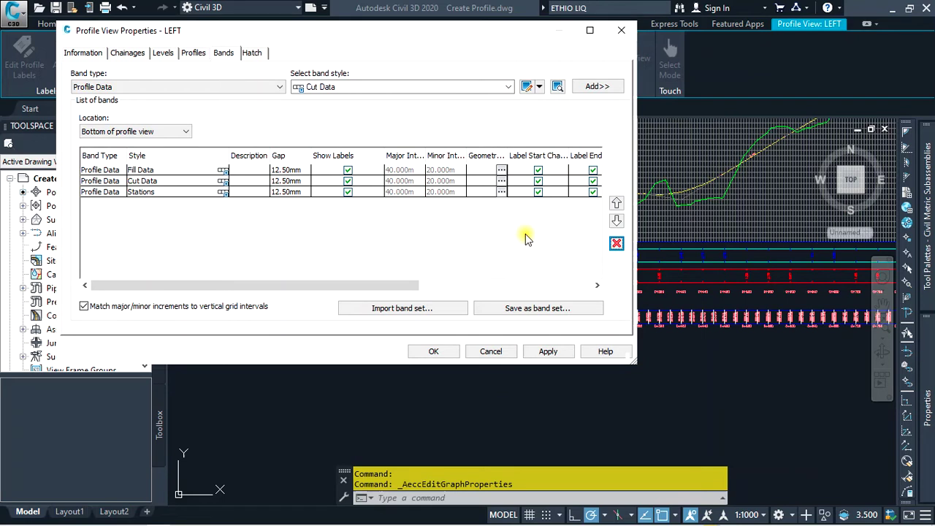
- Add a Profile Data band to the band list
click(472, 84)
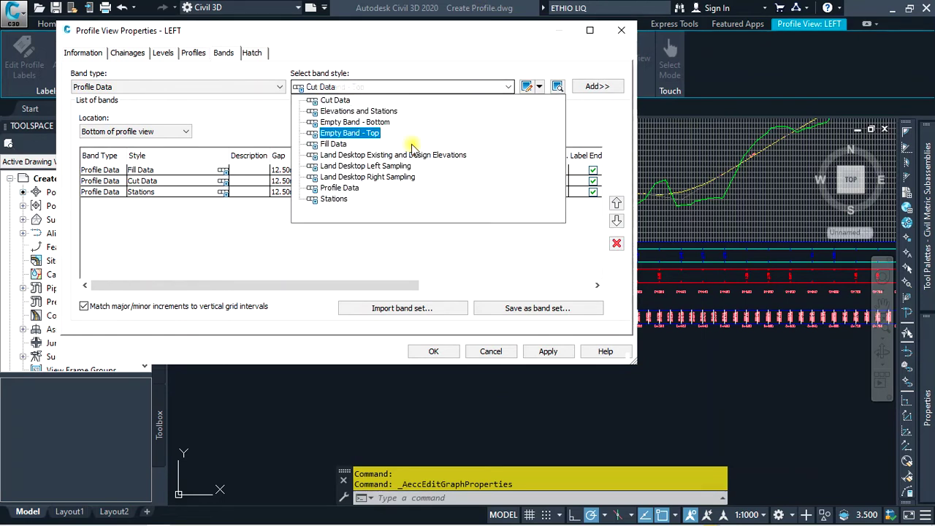
click(347, 188)
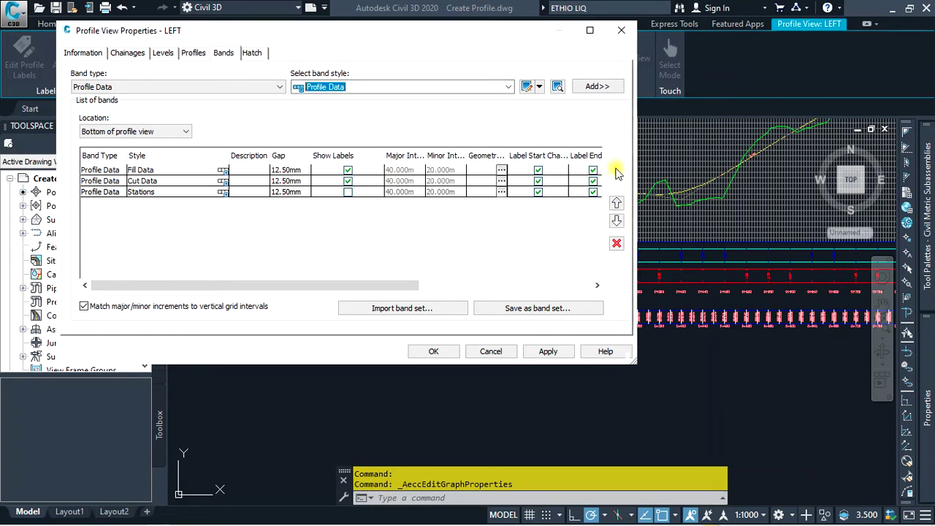
click(596, 87)
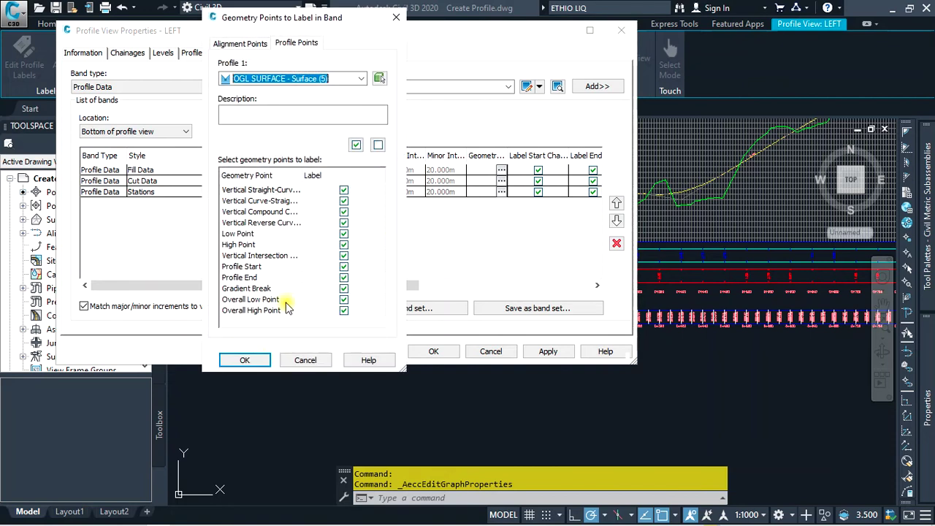
click(245, 361)
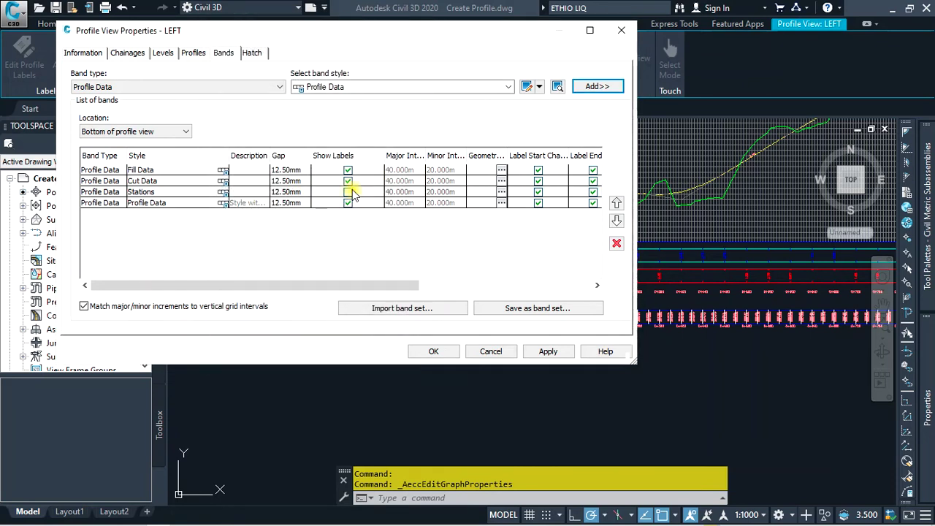
- Set the Profile Data band's Profile2 to ESR DESIGN, apply, and close the properties
click(350, 191)
mouse_move(358, 285)
mouse_down()
mouse_move(539, 286)
mouse_move(526, 286)
mouse_up()
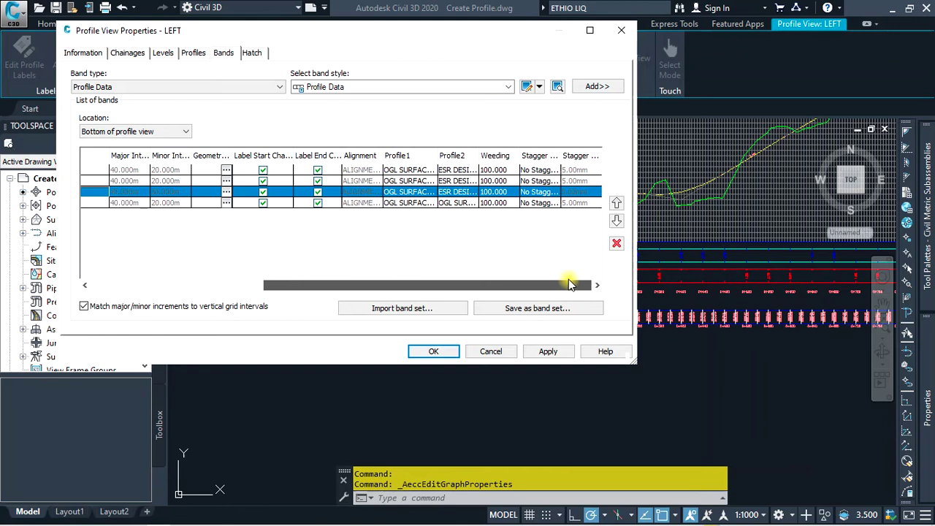
click(451, 205)
click(451, 206)
click(457, 237)
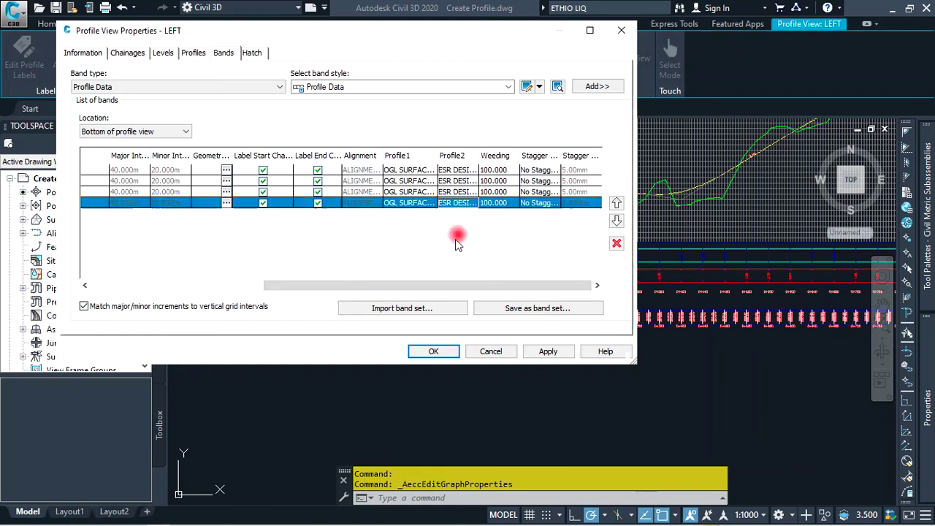
click(548, 349)
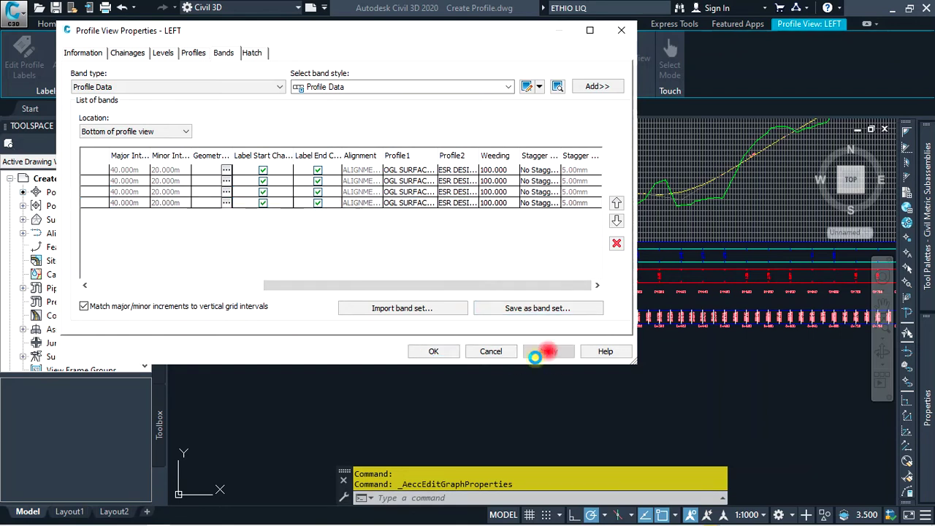
click(445, 349)
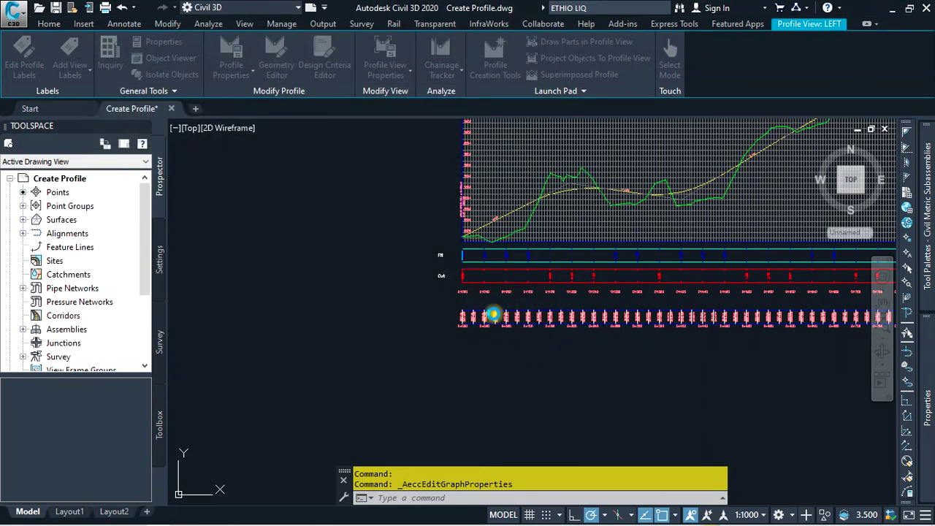
click(501, 272)
scroll(480, 292, up, 3)
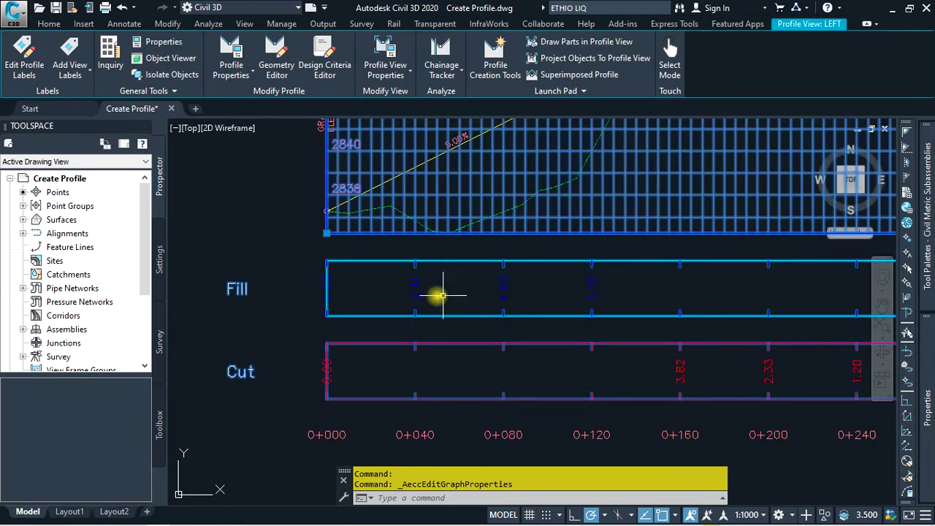
scroll(406, 285, up, 2)
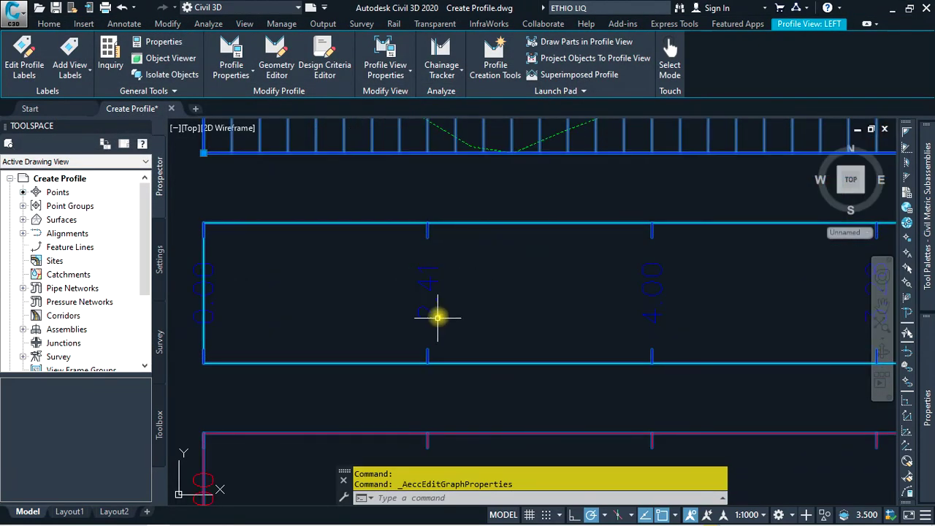
scroll(445, 299, up, 1)
scroll(449, 279, down, 2)
scroll(453, 299, down, 3)
scroll(618, 354, up, 3)
scroll(680, 338, up, 2)
scroll(687, 317, up, 1)
scroll(657, 314, down, 5)
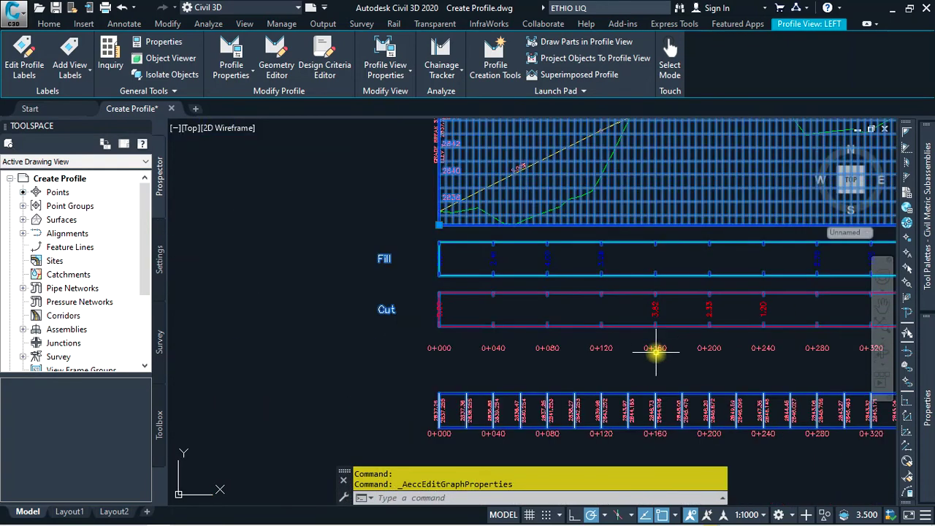
scroll(653, 349, up, 5)
scroll(660, 343, down, 3)
scroll(635, 387, down, 4)
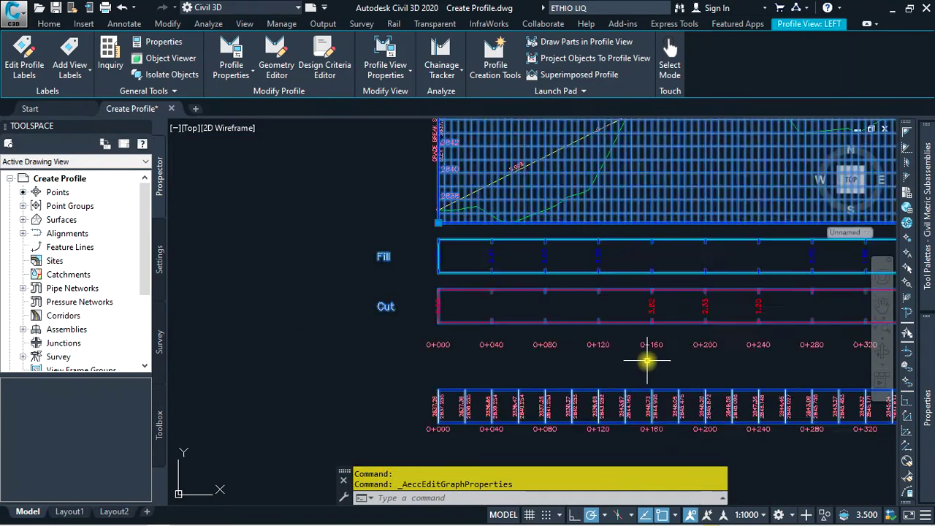
scroll(621, 409, up, 4)
scroll(645, 379, up, 4)
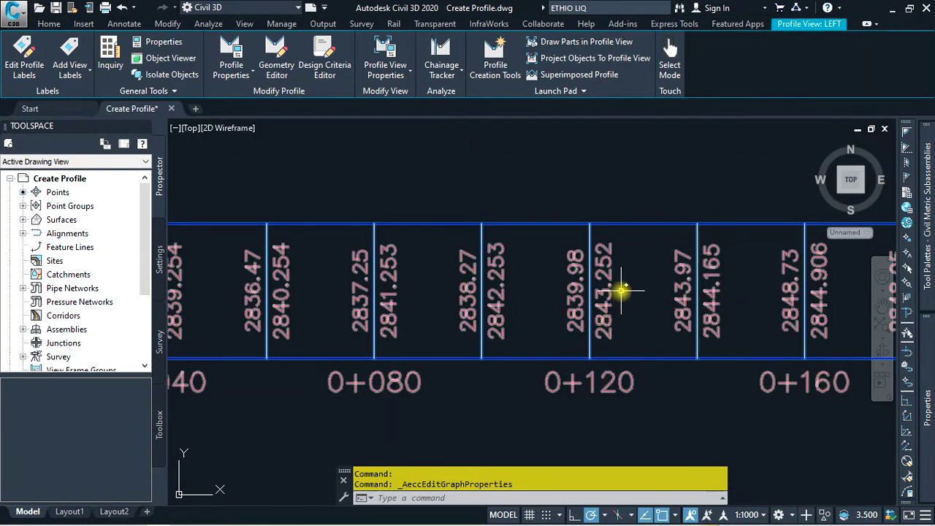
scroll(616, 290, down, 4)
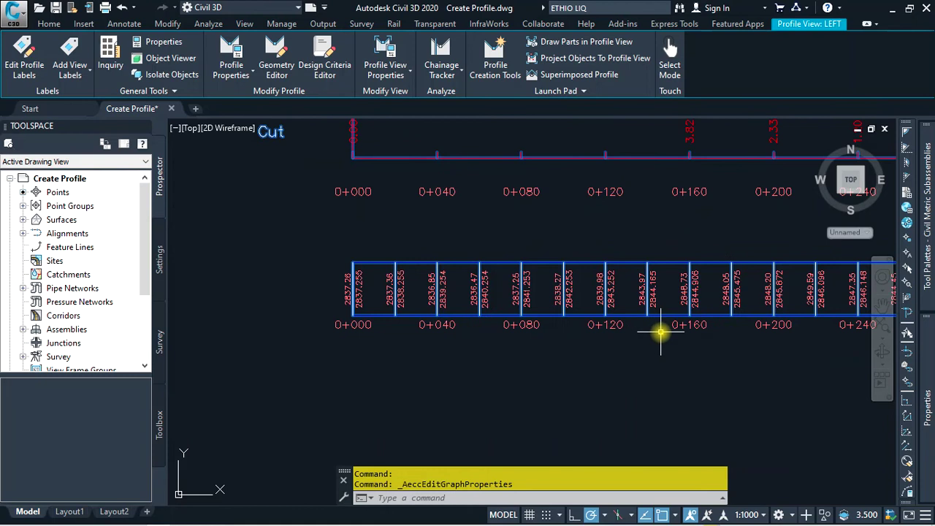
scroll(725, 331, up, 2)
scroll(653, 347, down, 6)
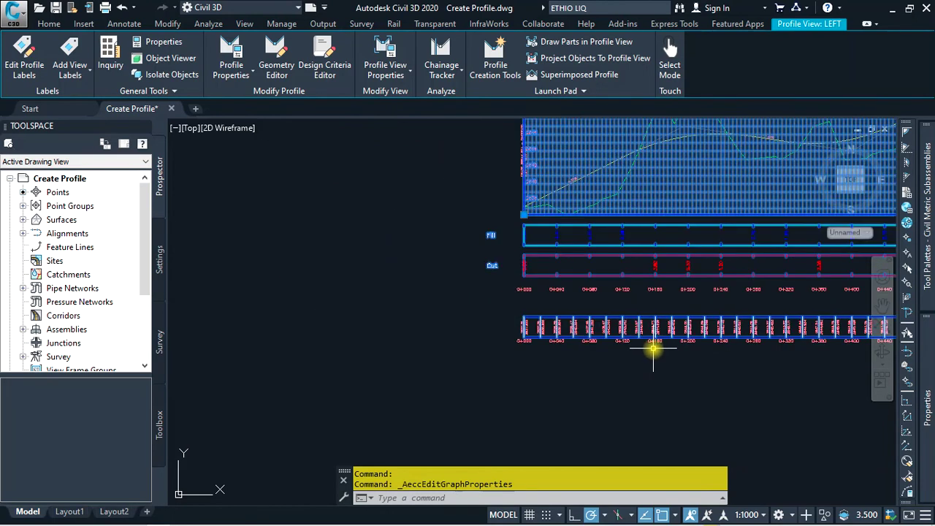
mouse_move(653, 349)
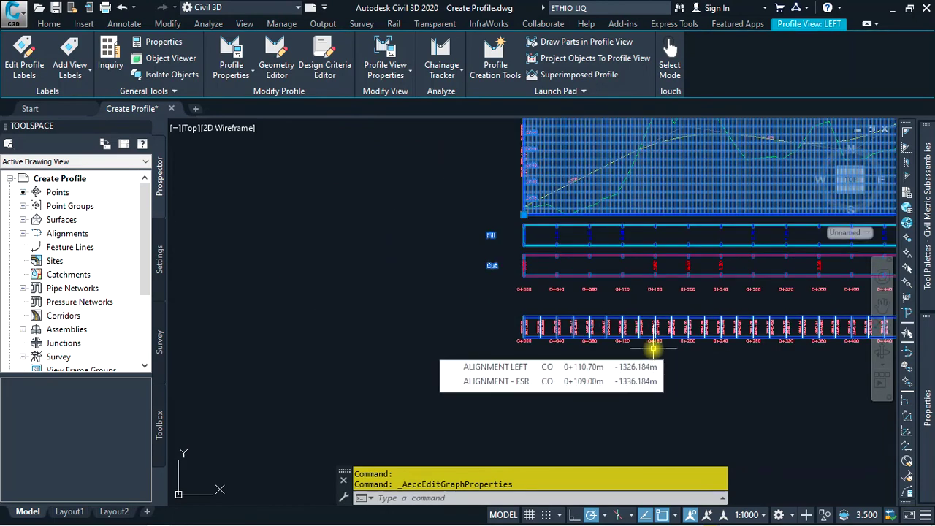
scroll(525, 377, up, 2)
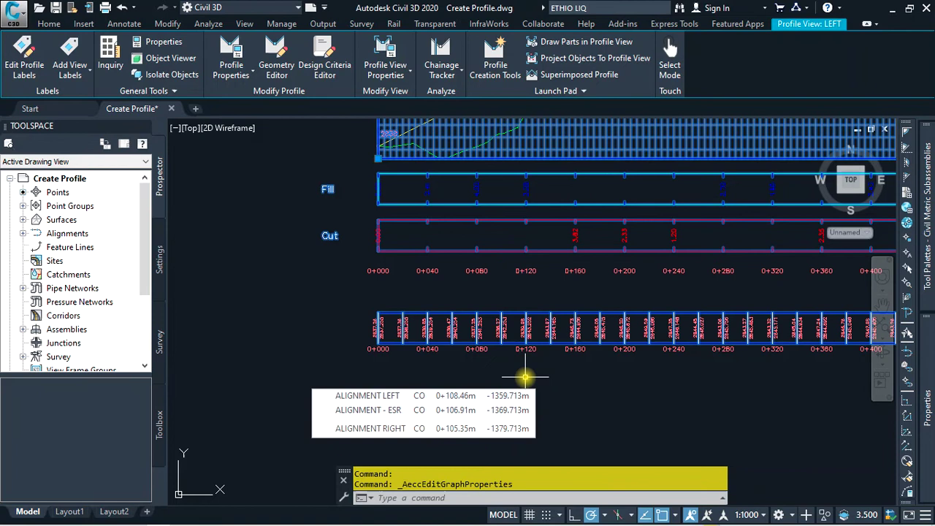
click(393, 76)
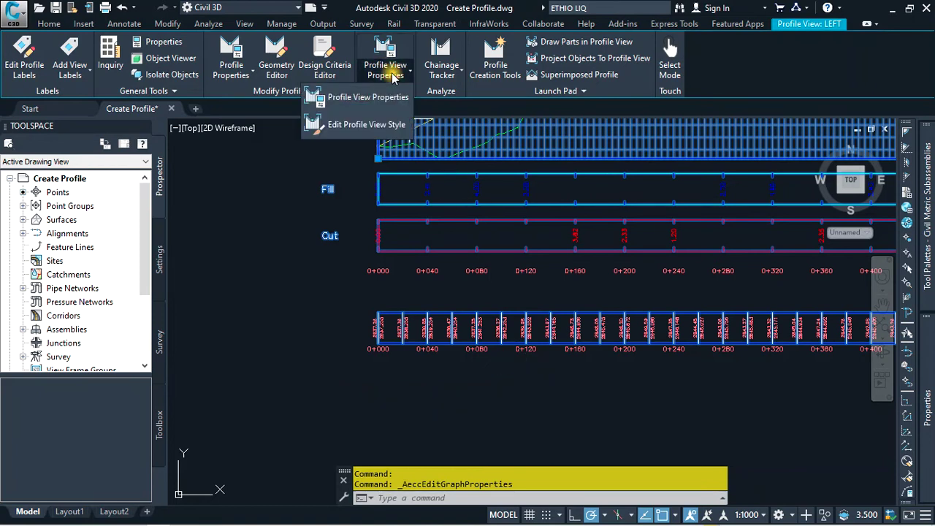
key(Escape)
key(Escape)
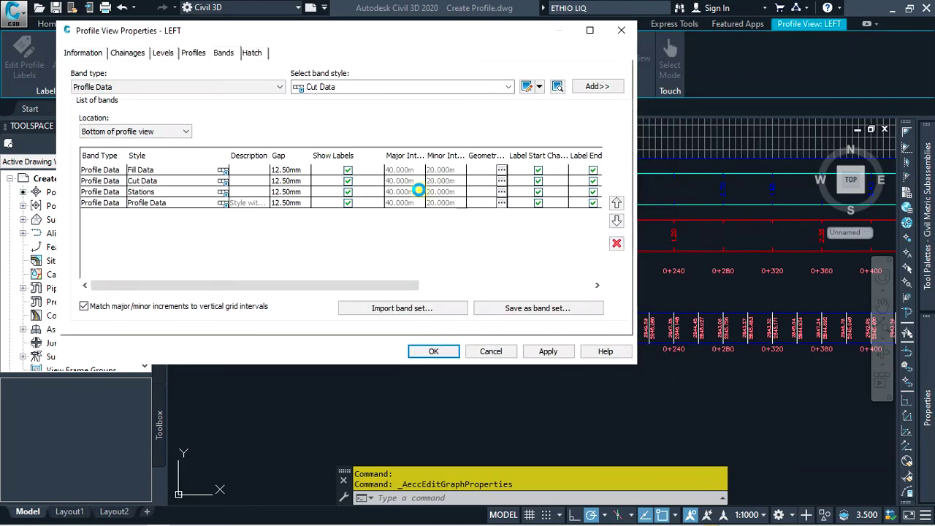
- Add Cut and Fill hatch areas and delete the old Hatch Area (1)
click(253, 53)
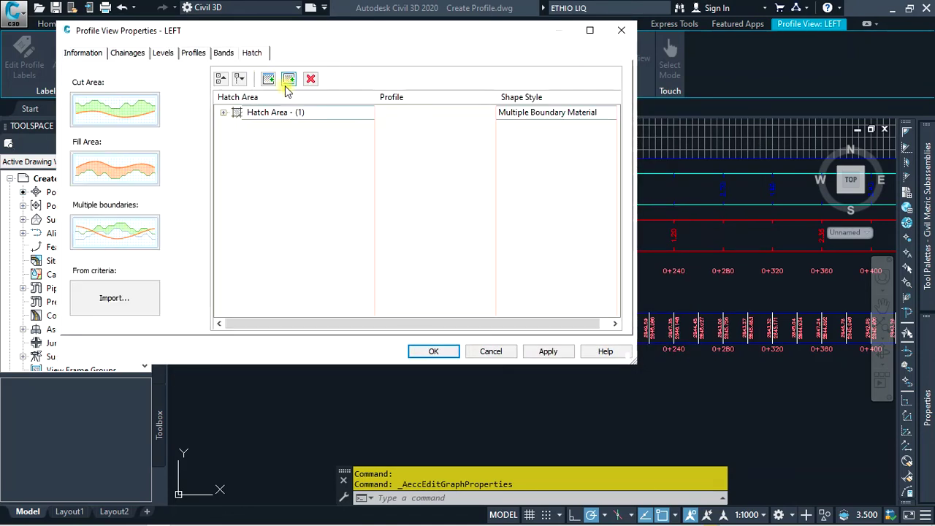
click(134, 112)
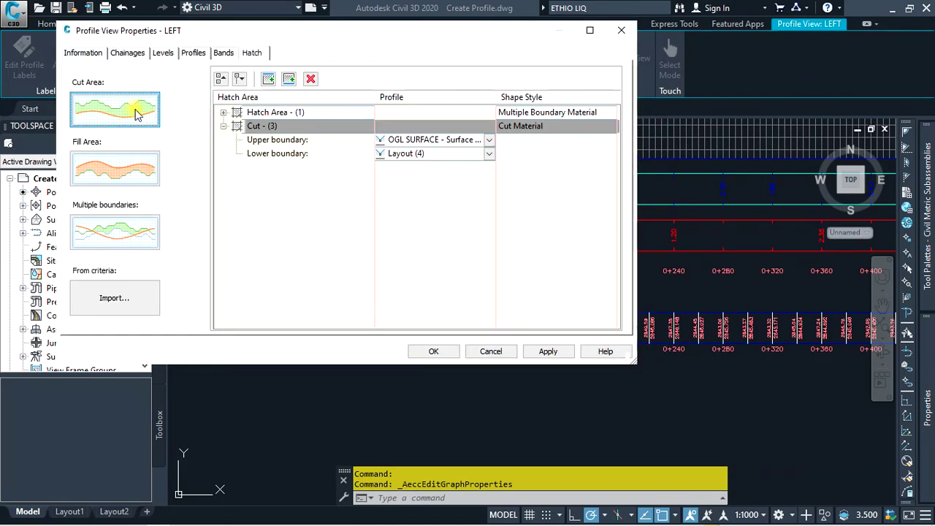
click(242, 115)
click(310, 79)
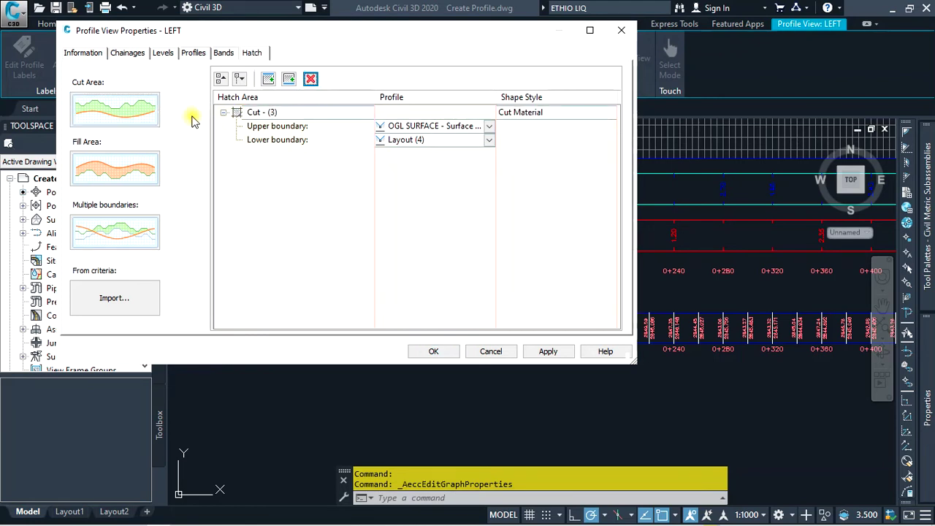
click(115, 169)
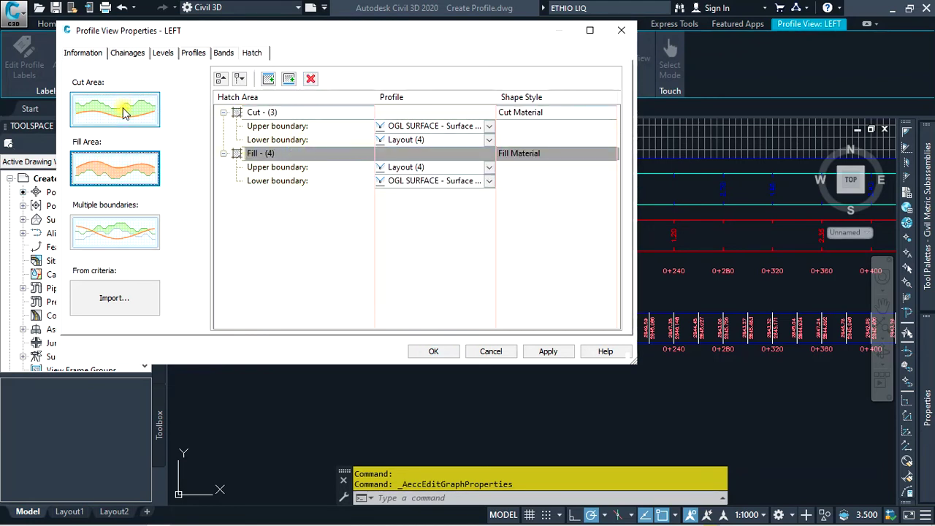
- Bound the Cut area with OGL SURFACE above and ESR DESIGN below
click(442, 126)
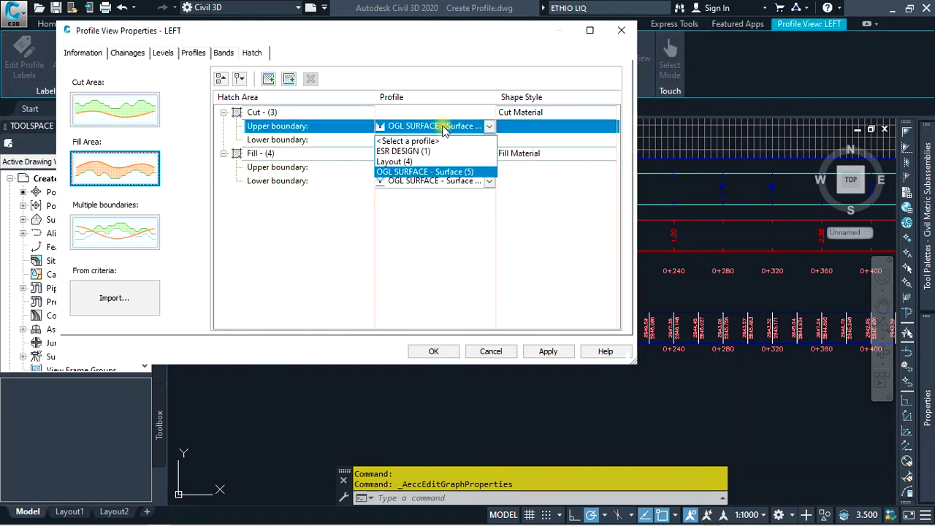
click(423, 173)
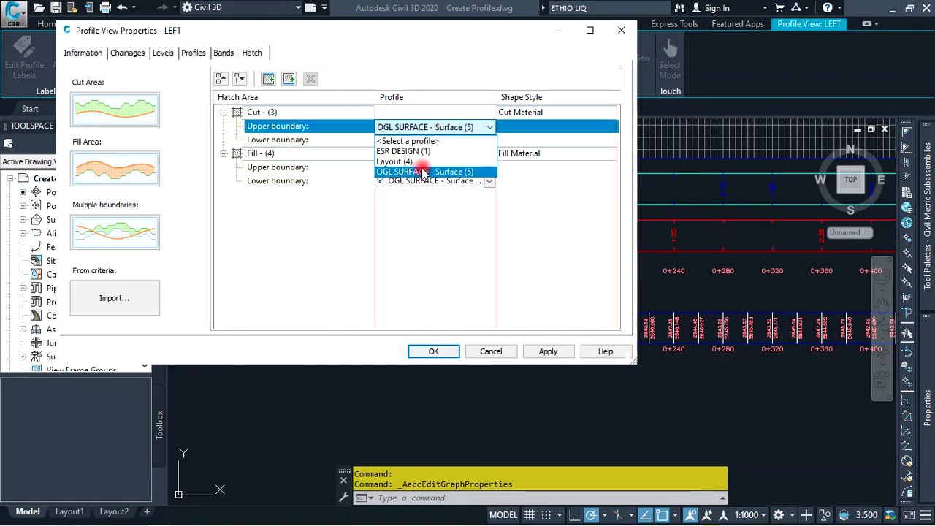
click(409, 140)
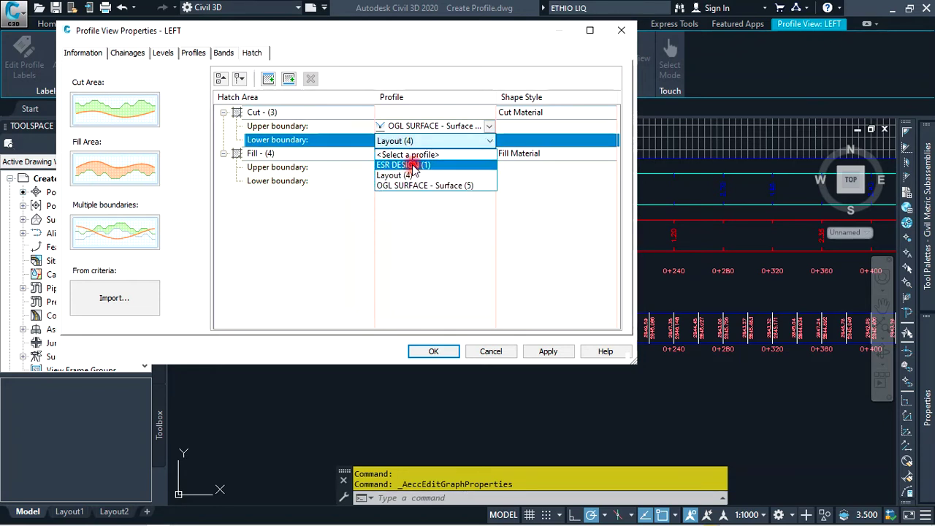
click(413, 165)
- Set the Fill area's upper boundary to ESR DESIGN and apply the hatch settings
click(411, 167)
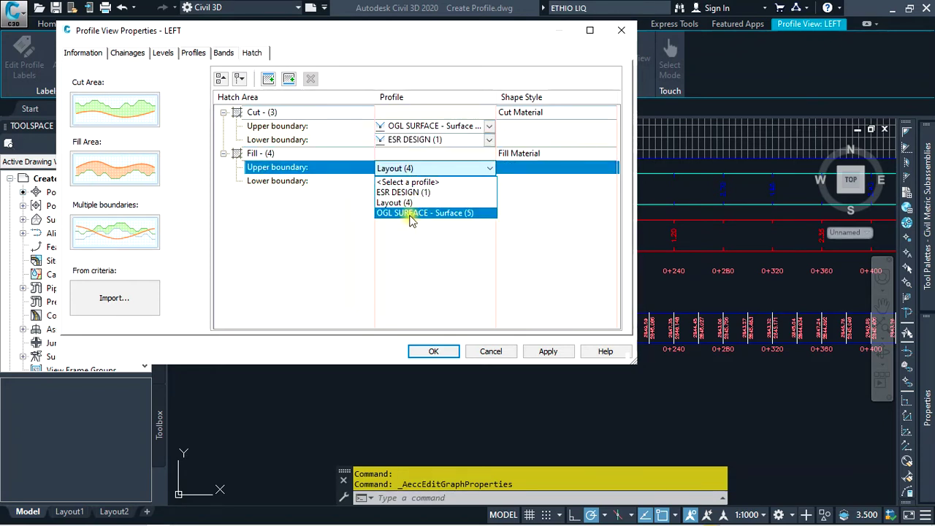
click(410, 219)
click(416, 182)
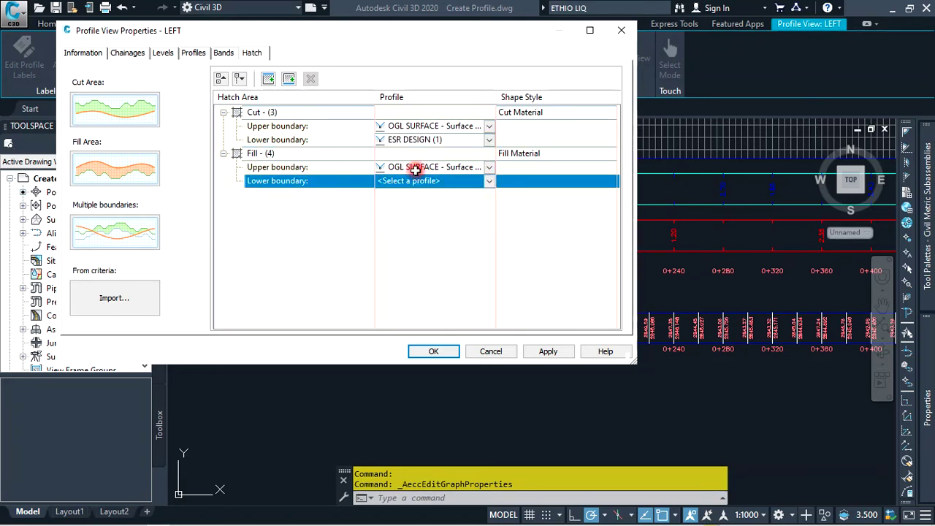
click(415, 169)
click(414, 170)
click(408, 193)
click(411, 181)
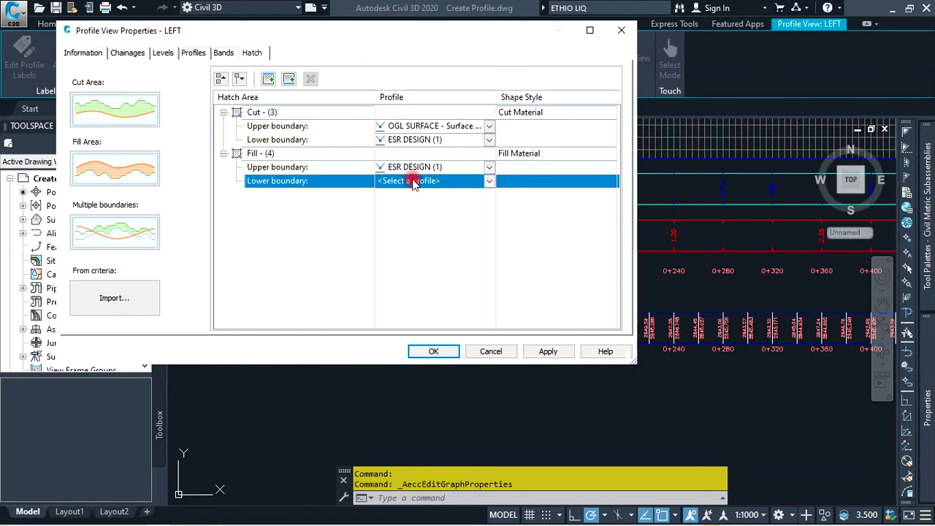
click(413, 182)
click(465, 343)
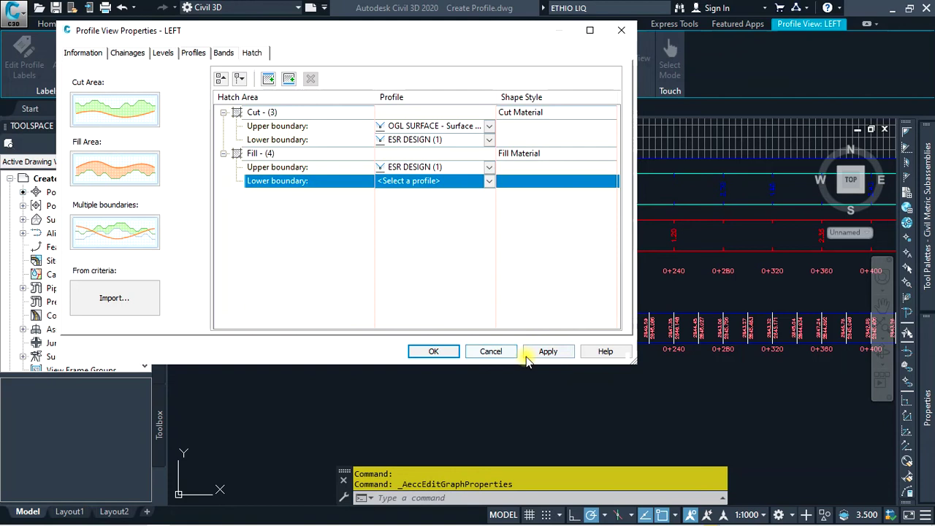
click(547, 352)
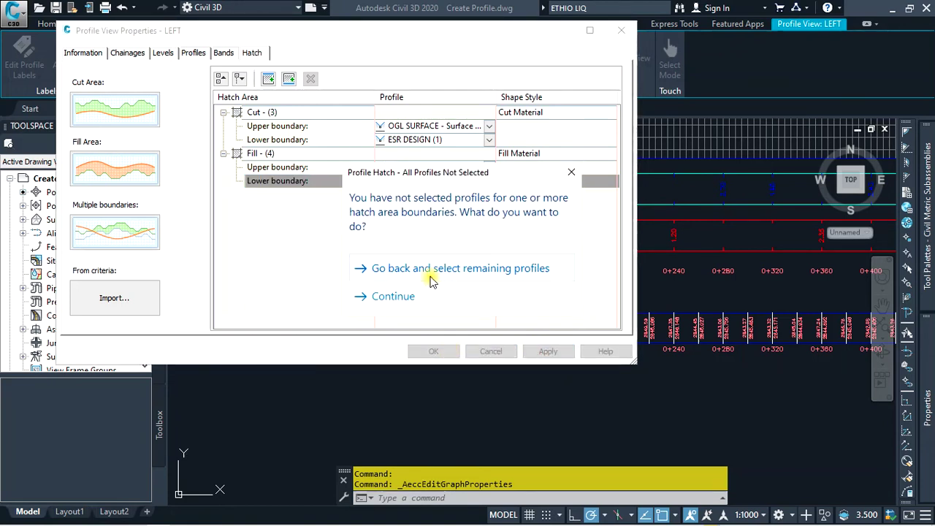
- Set the Fill area's lower boundary to OGL SURFACE, apply the hatching, and close
click(431, 278)
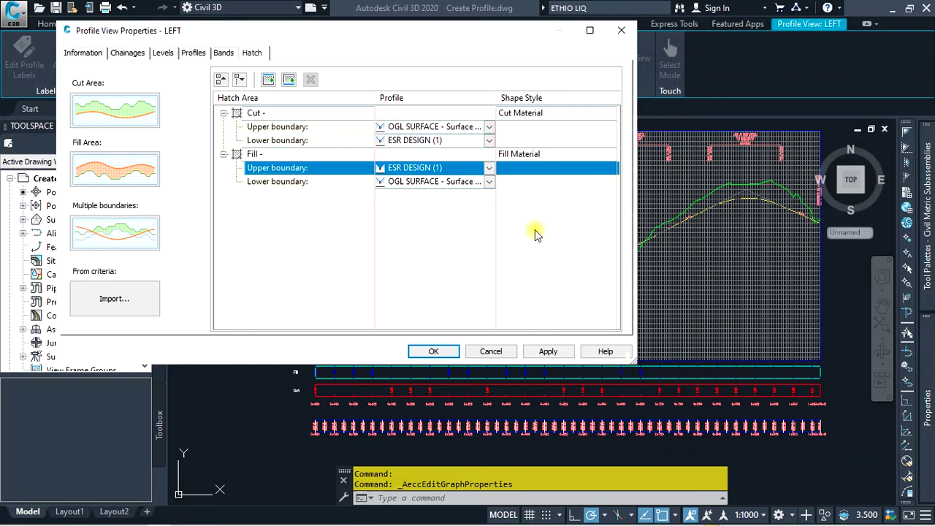
click(551, 353)
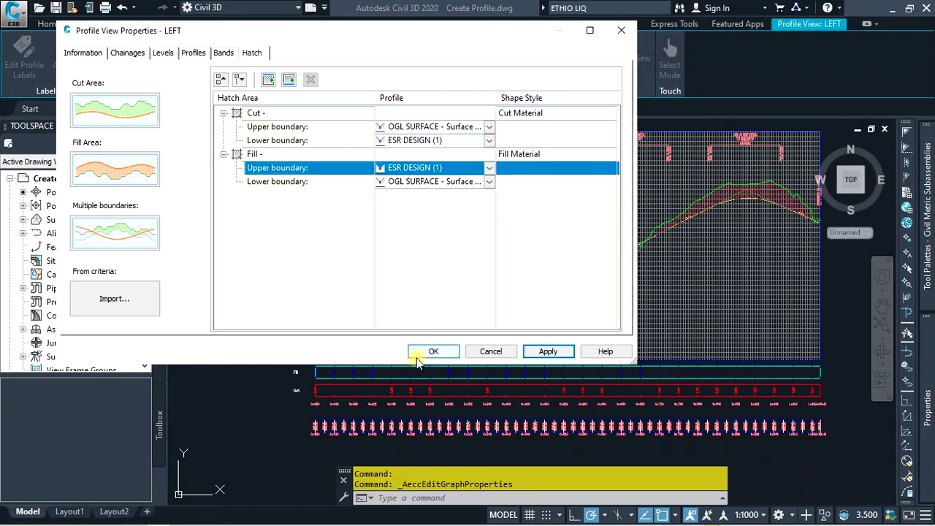
click(420, 351)
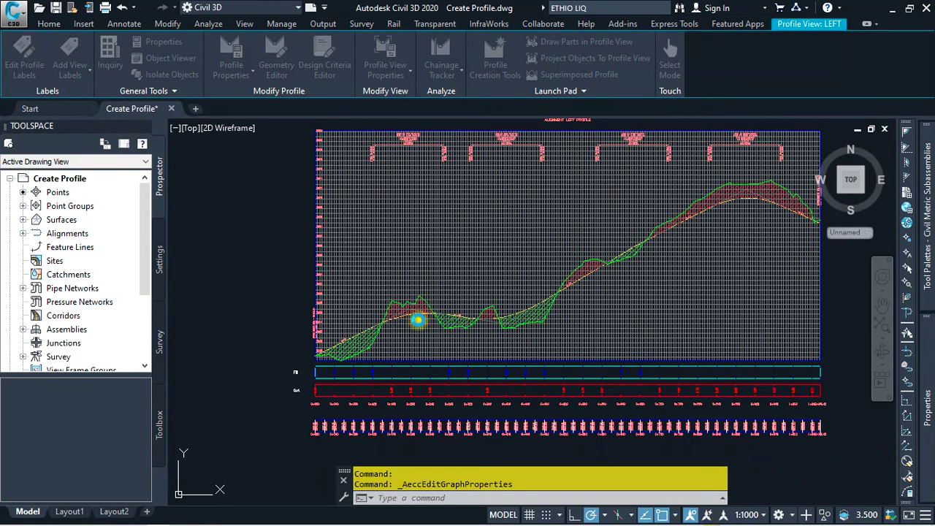
- Clear the current selection, zoom to the full LEFT profile view, and select its frame
scroll(419, 316, up, 5)
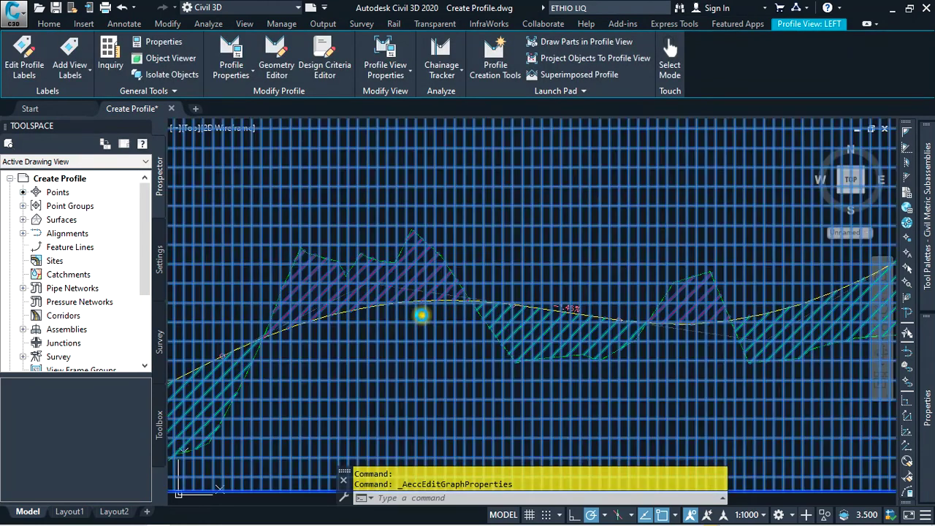
key(Escape)
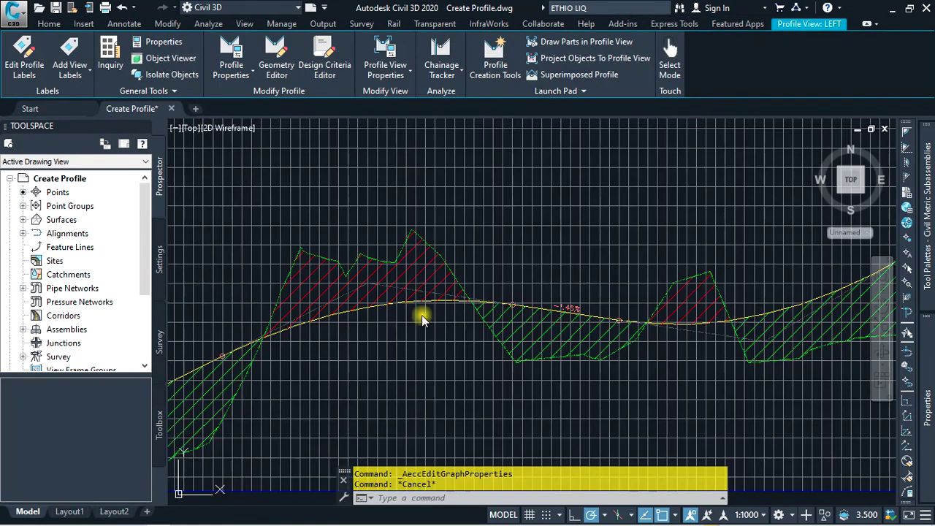
scroll(417, 292, down, 2)
scroll(445, 296, down, 2)
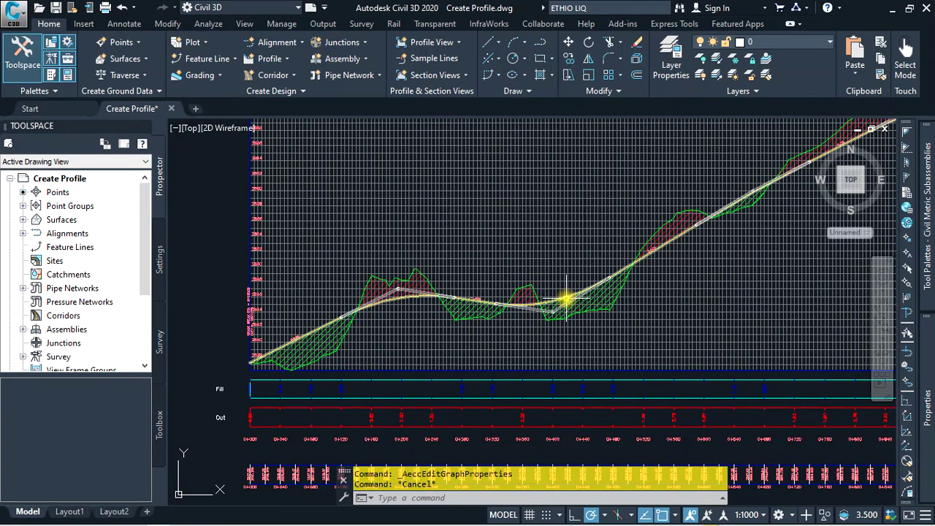
scroll(617, 310, up, 3)
scroll(618, 310, down, 1)
scroll(577, 308, down, 2)
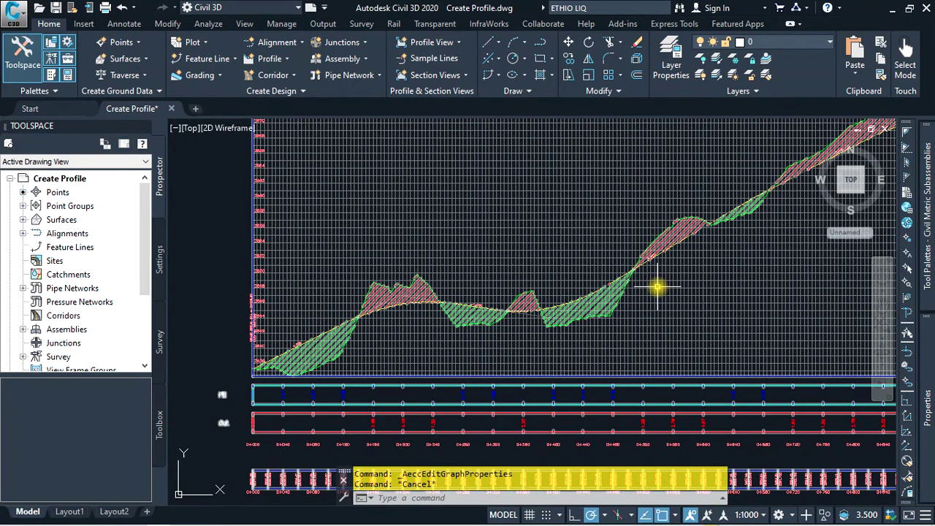
scroll(676, 271, up, 1)
scroll(676, 271, up, 1)
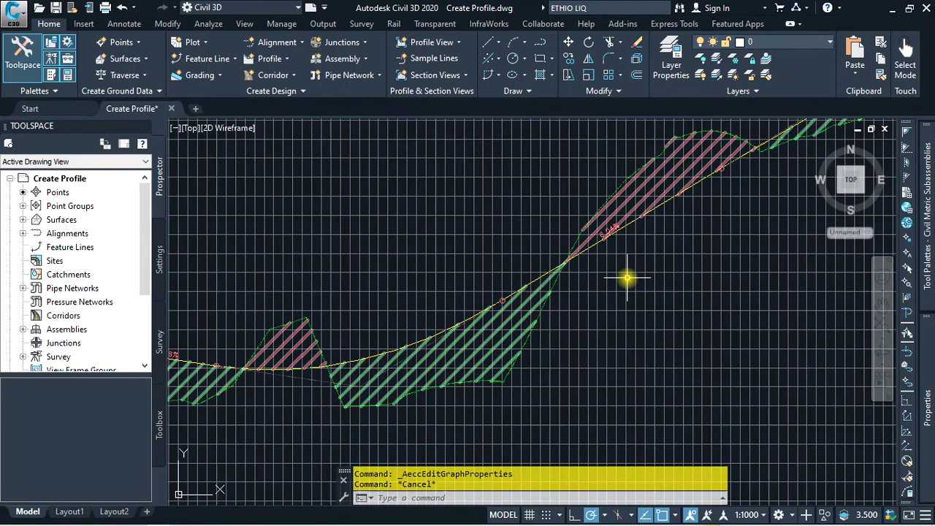
scroll(628, 278, down, 1)
scroll(617, 277, down, 1)
scroll(615, 281, down, 1)
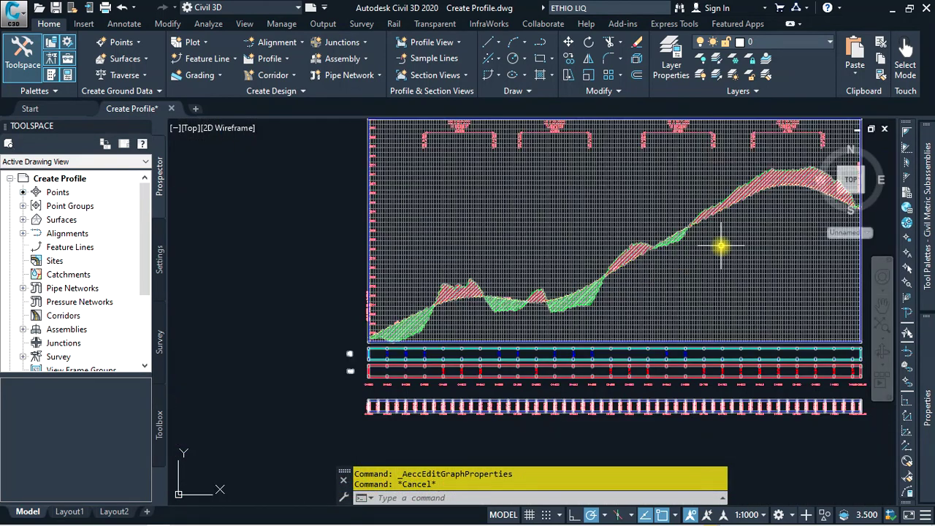
scroll(720, 247, up, 2)
scroll(720, 247, down, 1)
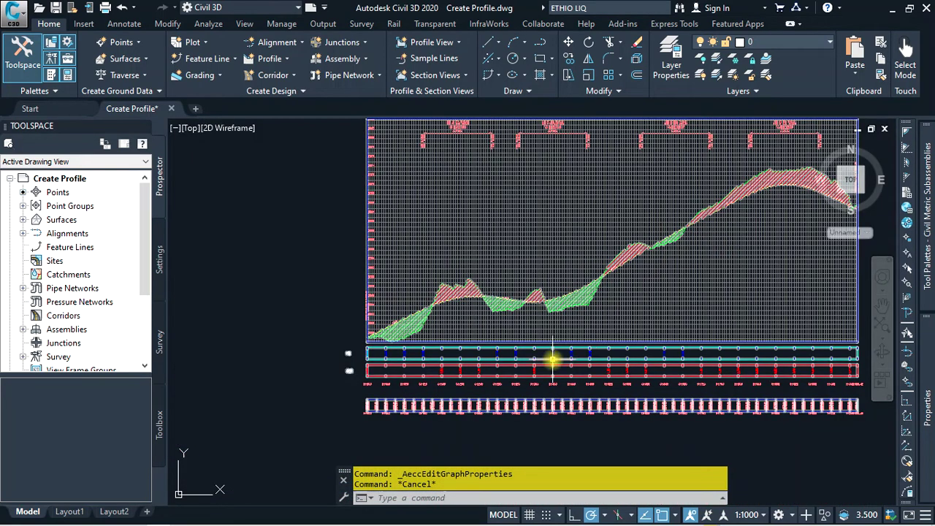
scroll(531, 369, up, 1)
scroll(531, 369, down, 1)
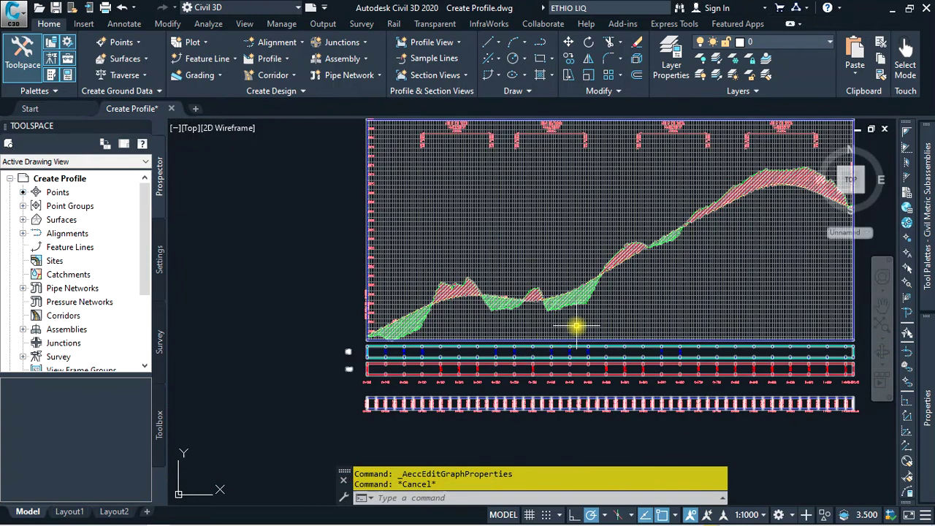
click(553, 290)
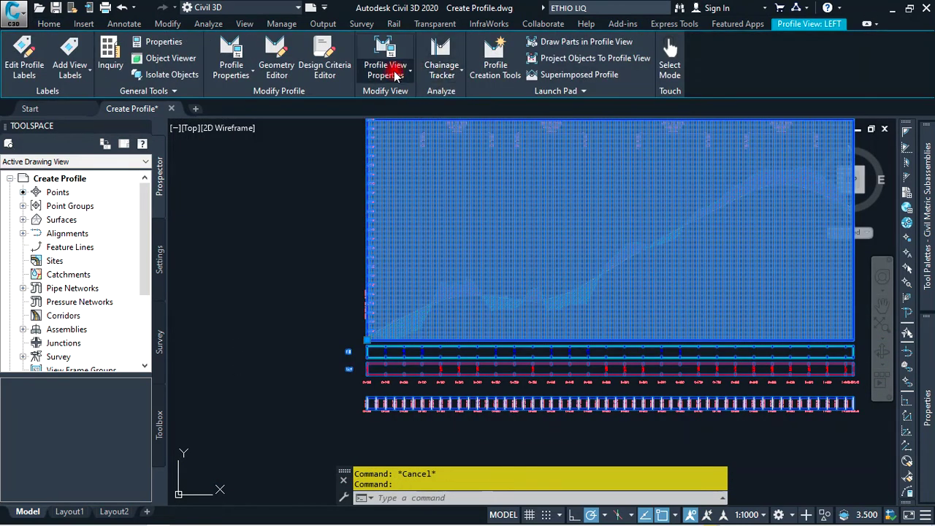
- Open the LEFT profile view style and set the horizontal axis major tick interval to 20, then apply
click(398, 73)
click(365, 124)
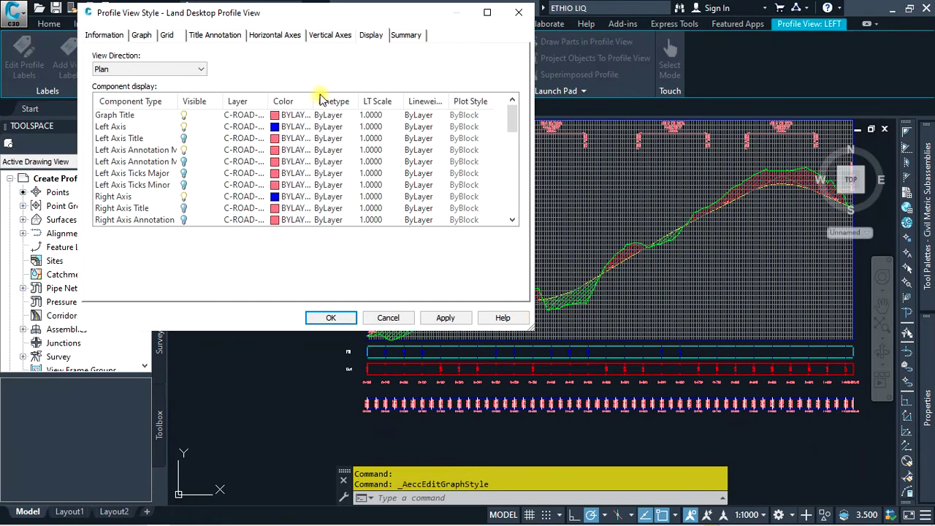
click(142, 38)
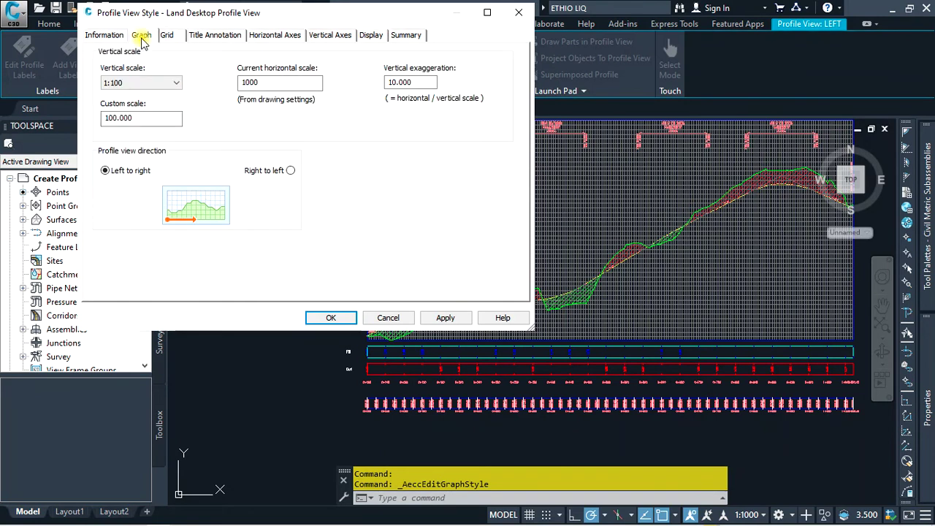
click(168, 37)
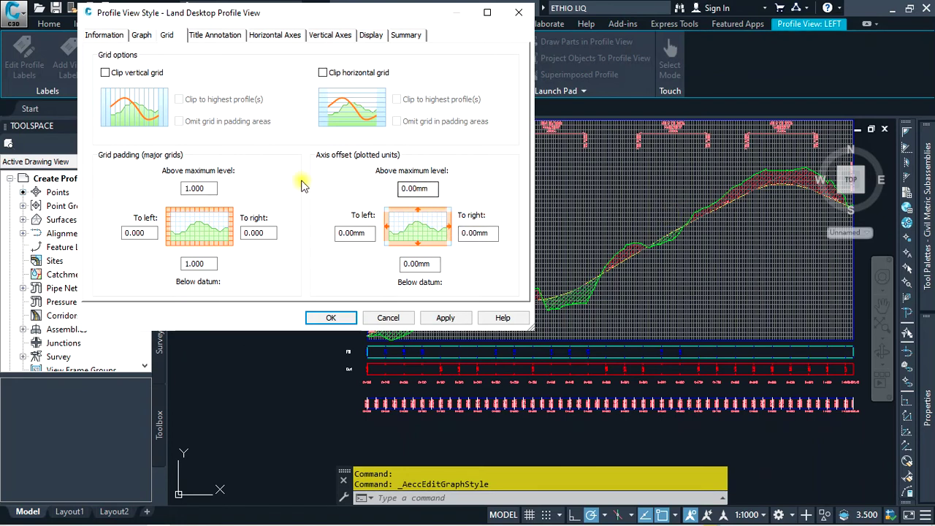
click(214, 35)
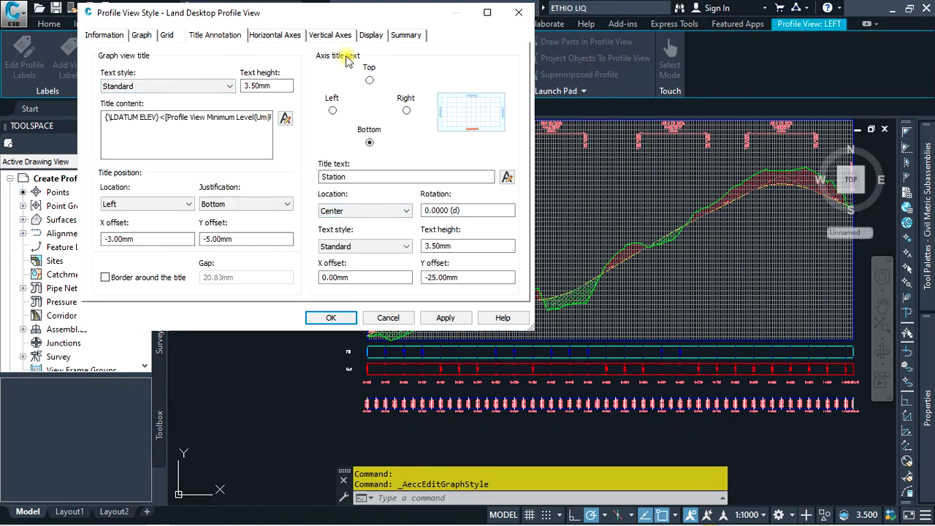
click(296, 36)
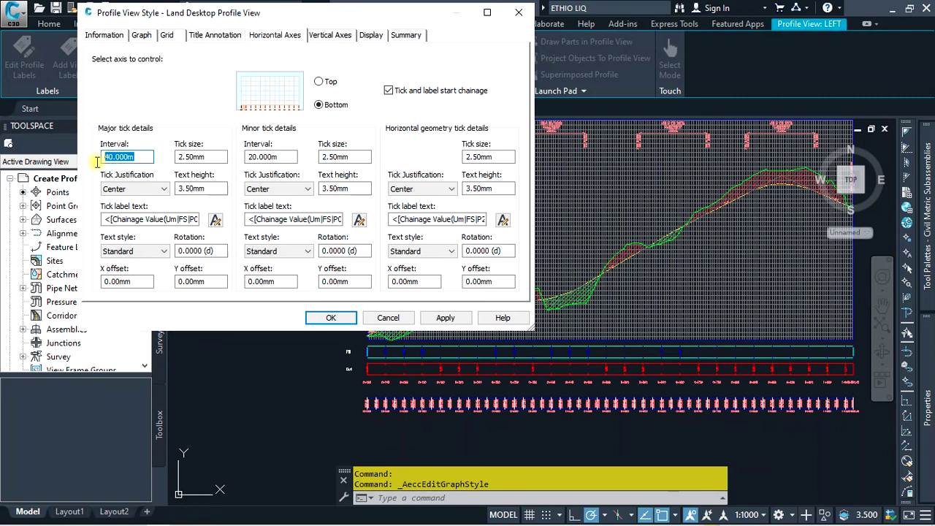
key(Tab)
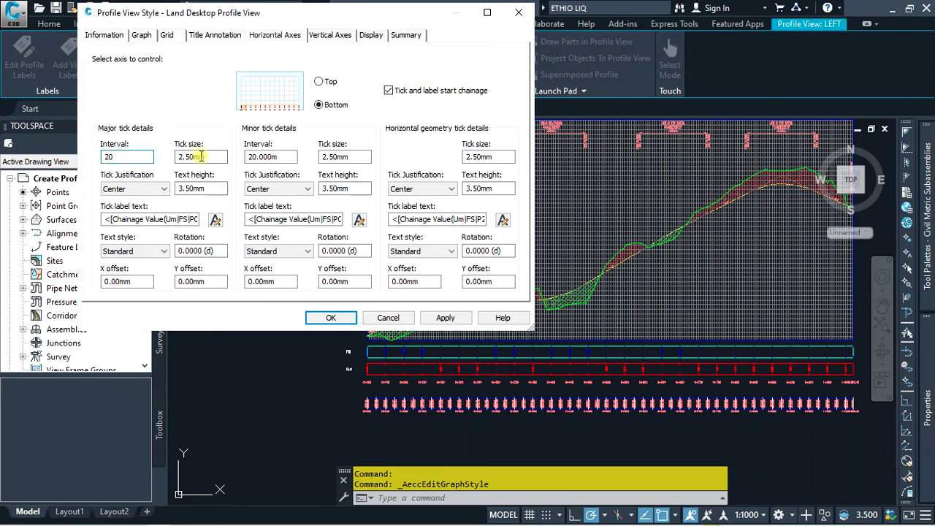
click(445, 318)
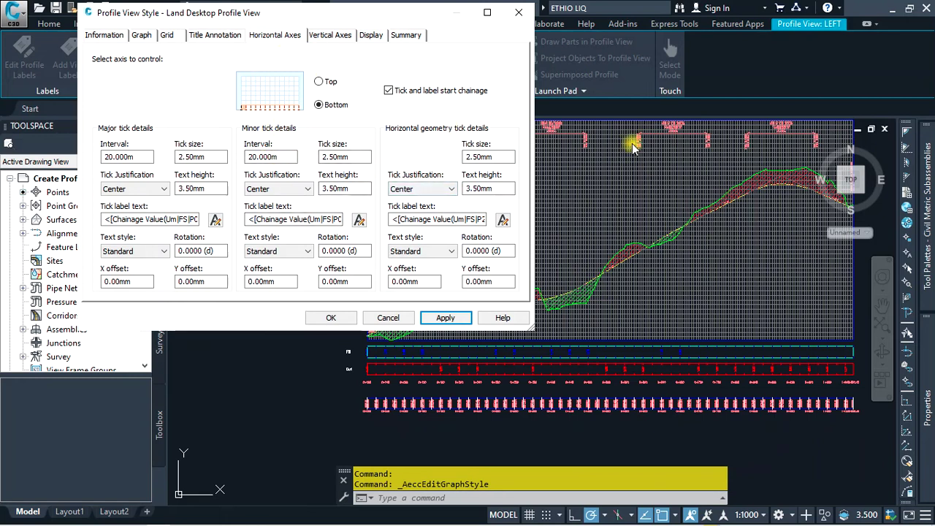
- Review the vertical axis ticks, then toggle Graph Title visibility on the Display tab
click(333, 36)
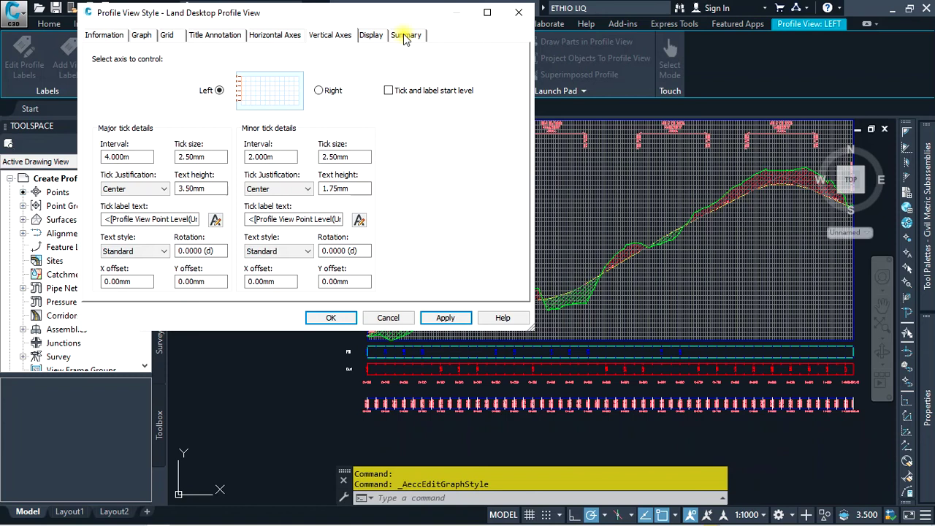
click(372, 36)
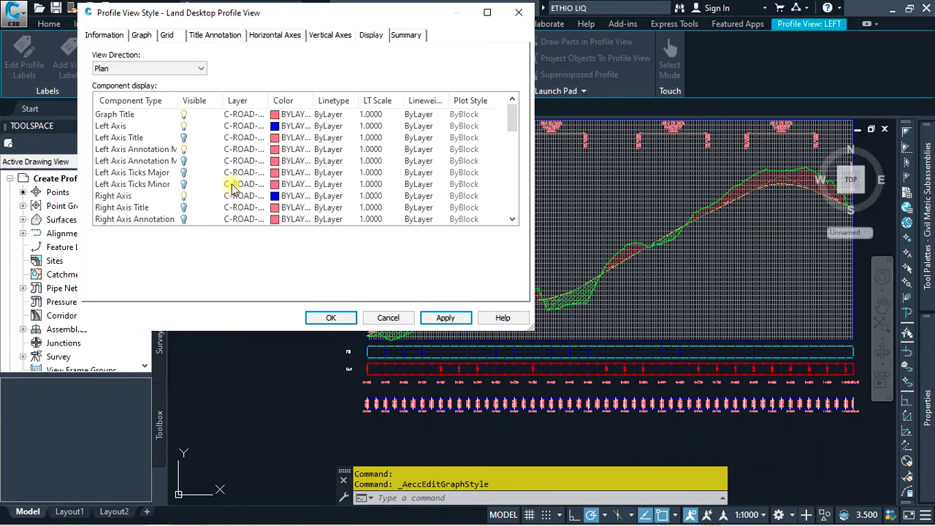
scroll(230, 187, down, 5)
scroll(231, 184, down, 3)
scroll(230, 182, up, 4)
scroll(219, 168, up, 4)
click(183, 115)
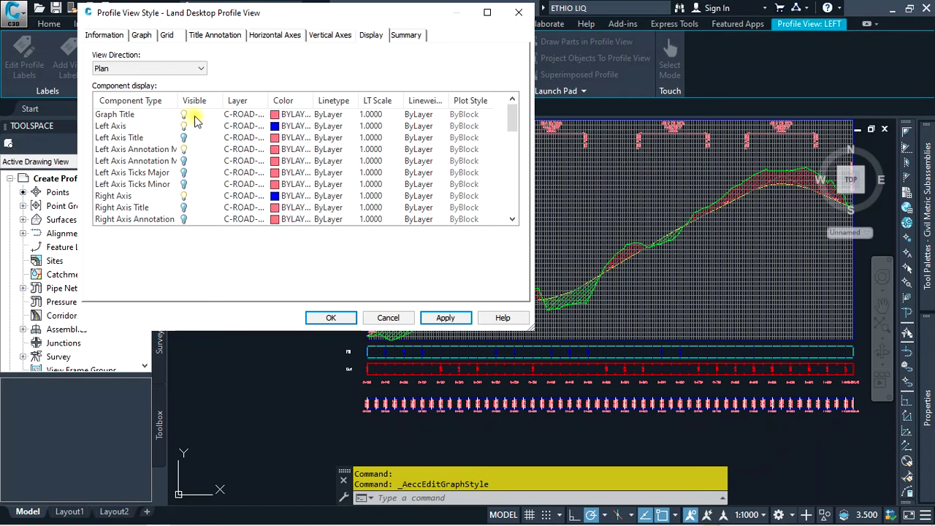
scroll(178, 152, down, 4)
scroll(180, 161, down, 3)
scroll(179, 153, up, 3)
scroll(171, 142, up, 4)
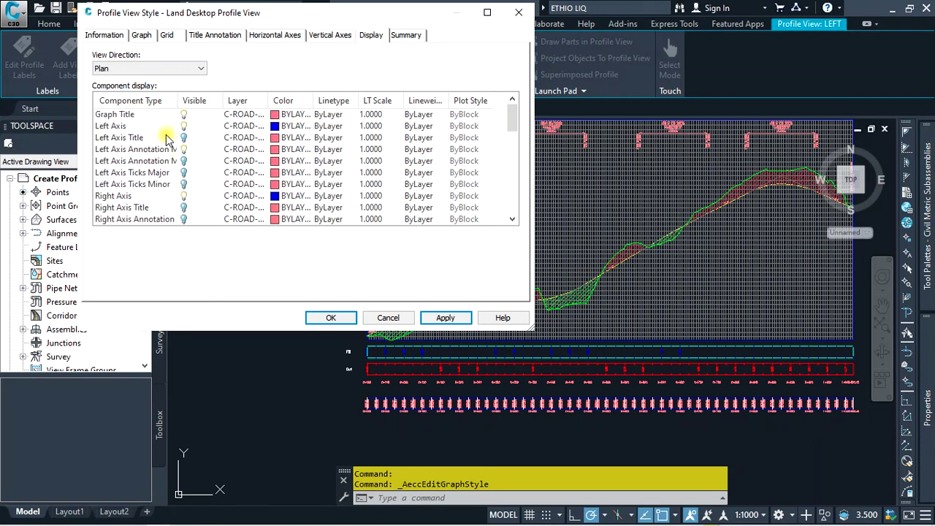
click(184, 116)
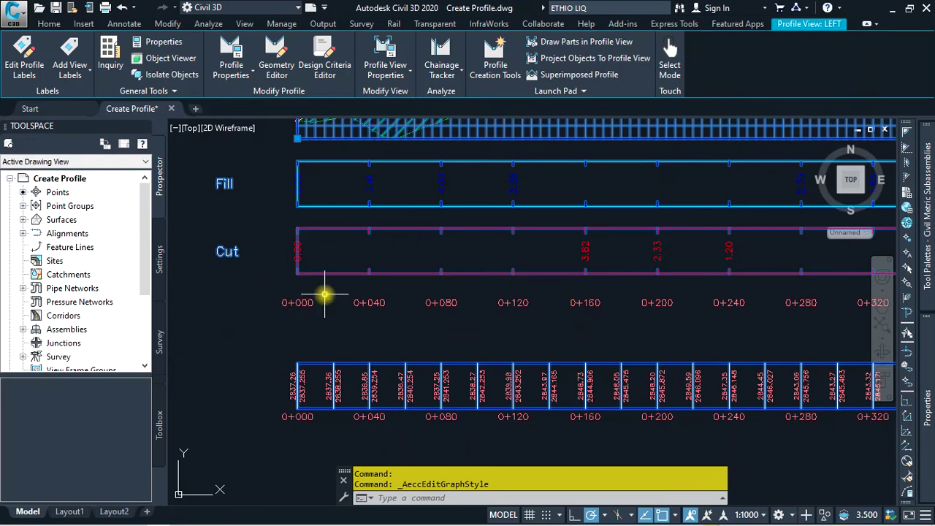
- Change the profile view style's horizontal major tick interval from 40 to 20 and apply it
scroll(321, 296, up, 2)
scroll(314, 304, up, 2)
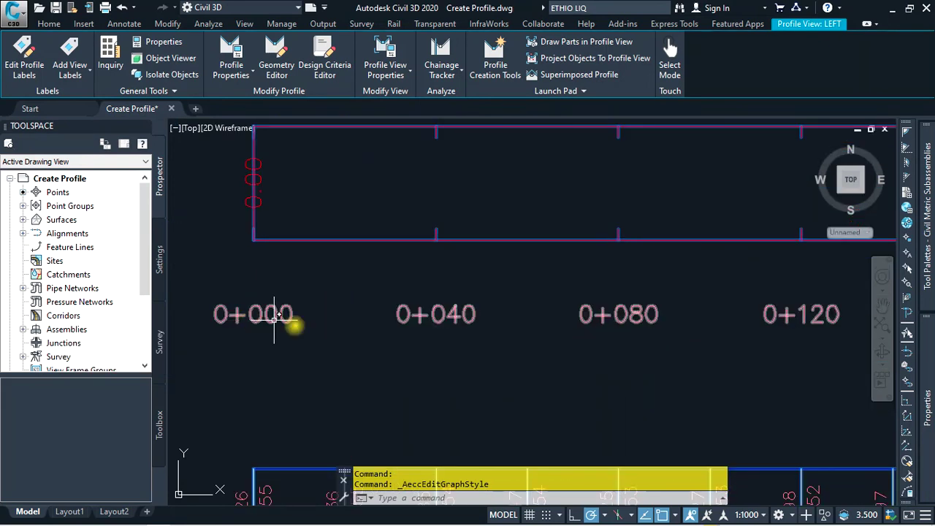
click(397, 73)
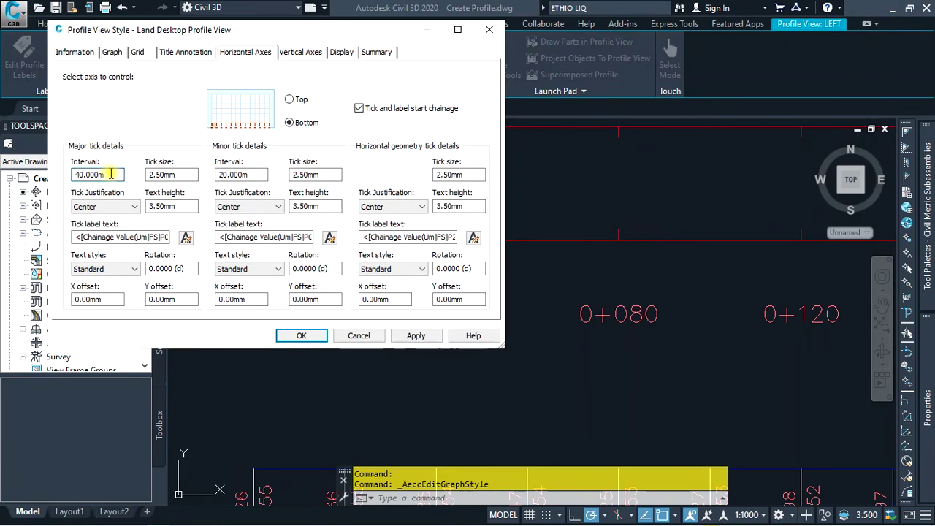
double_click(97, 174)
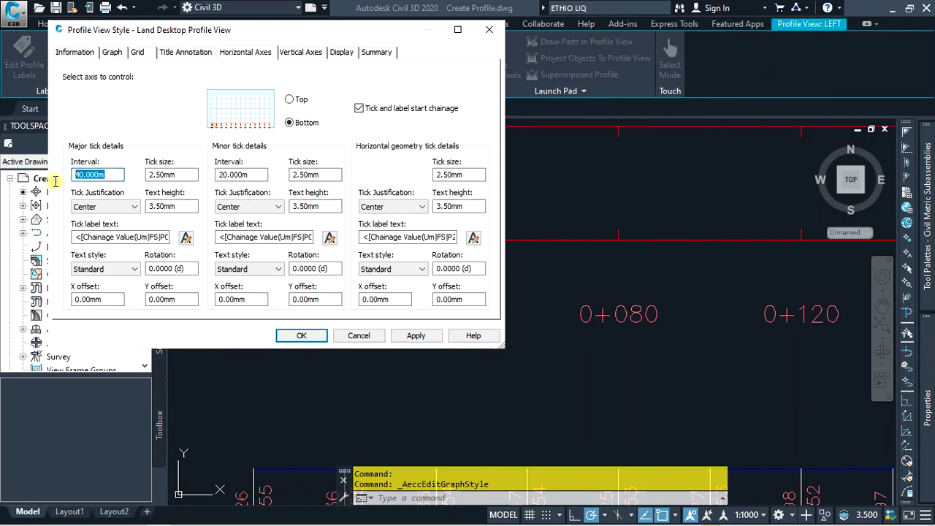
text(20)
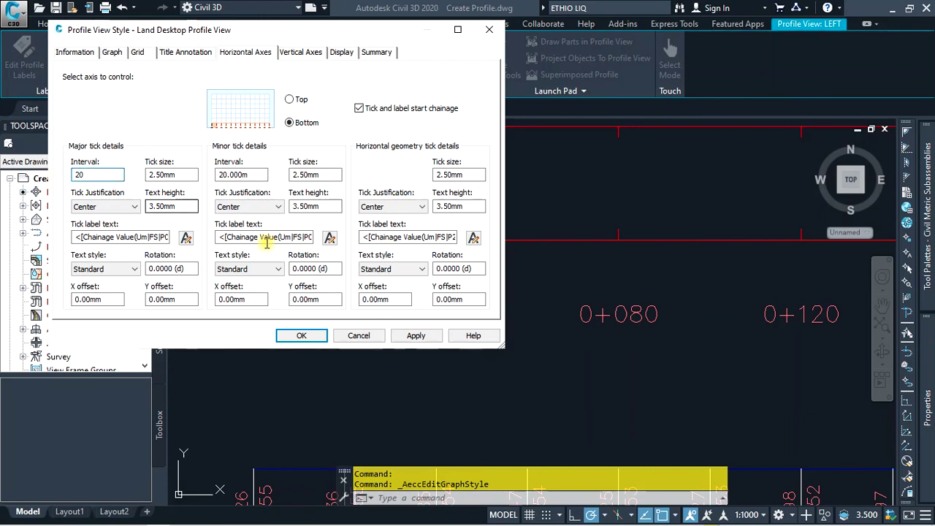
click(416, 335)
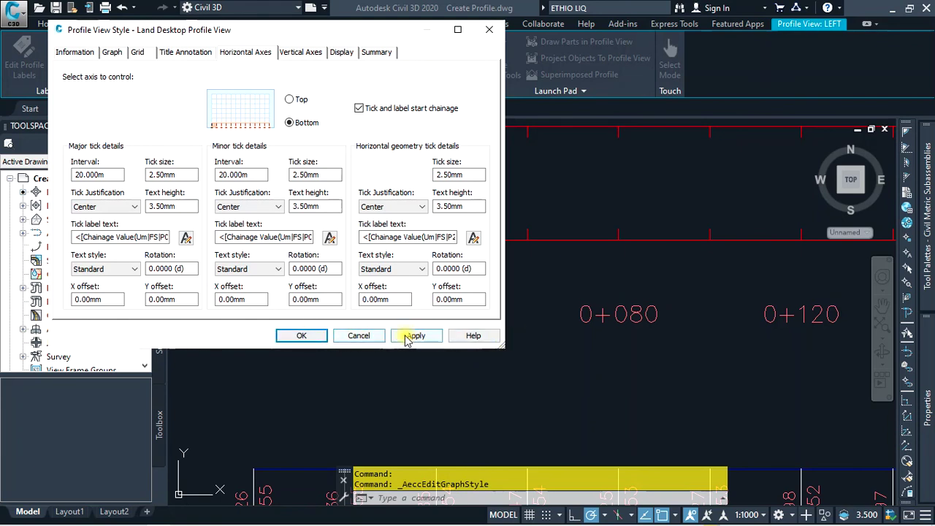
click(303, 337)
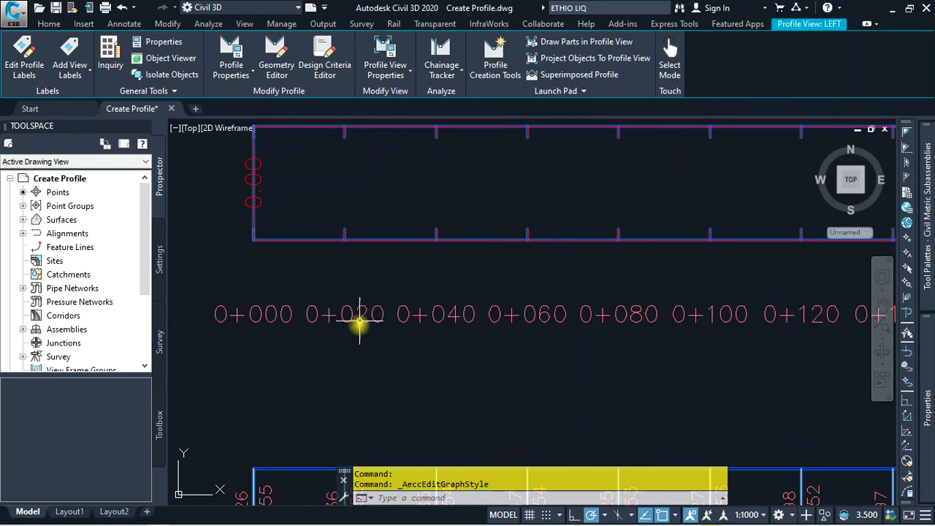
scroll(359, 321, down, 5)
scroll(417, 319, down, 1)
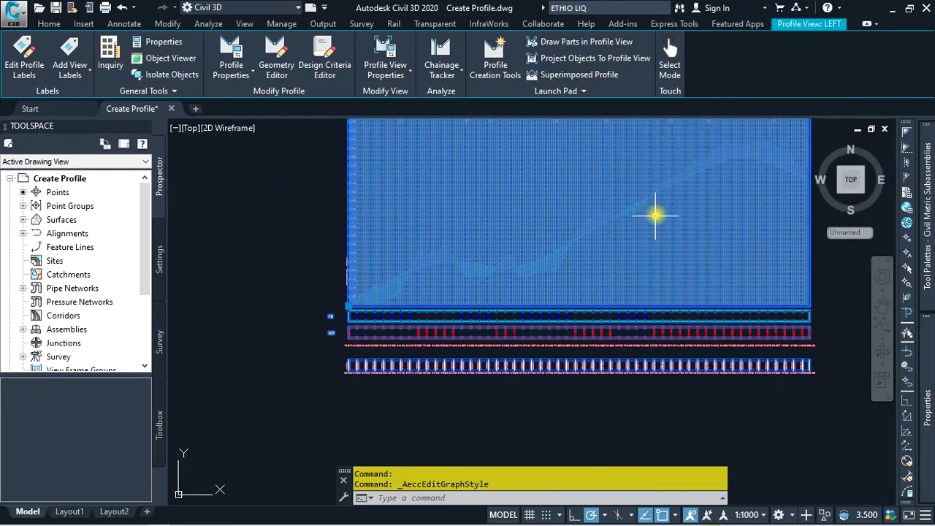
scroll(599, 280, down, 2)
scroll(625, 207, up, 3)
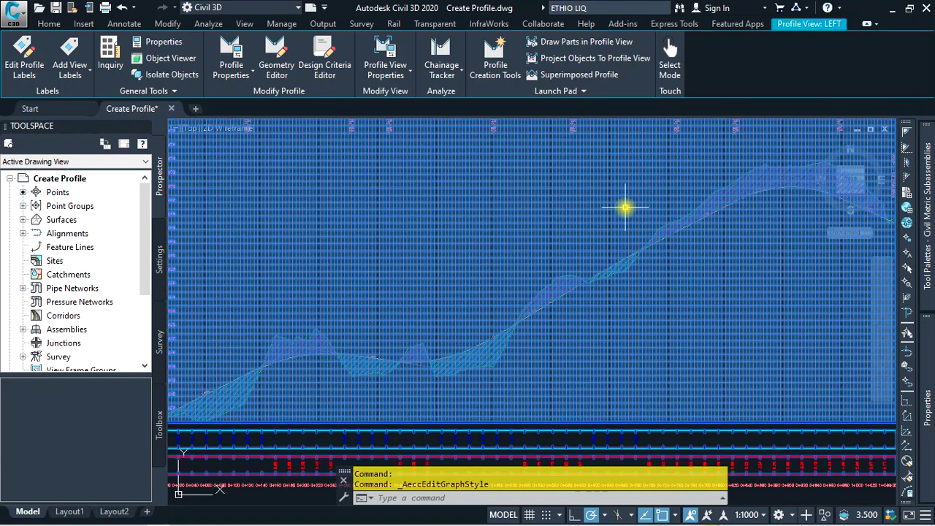
key(Escape)
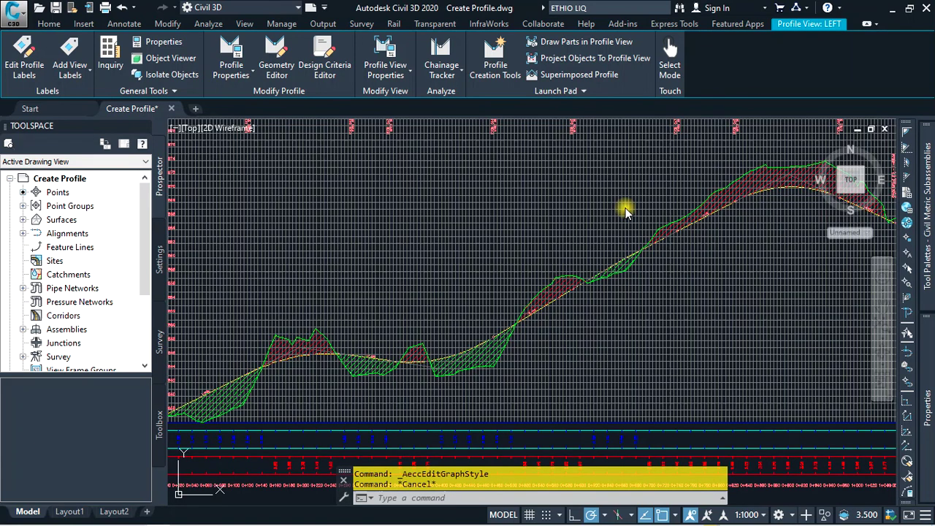
scroll(553, 223, down, 3)
scroll(574, 210, up, 3)
scroll(504, 241, down, 1)
scroll(504, 243, down, 1)
scroll(573, 260, up, 1)
scroll(582, 255, up, 1)
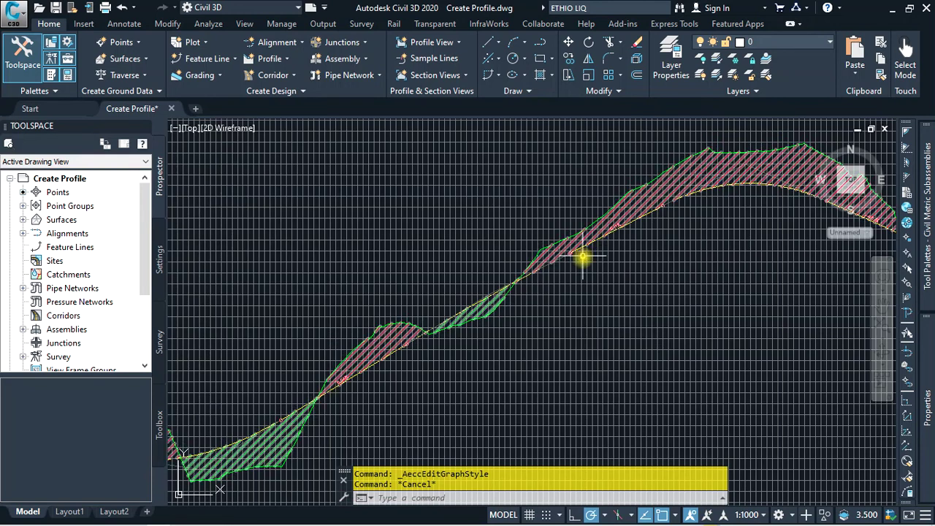
scroll(582, 255, down, 2)
scroll(626, 278, down, 2)
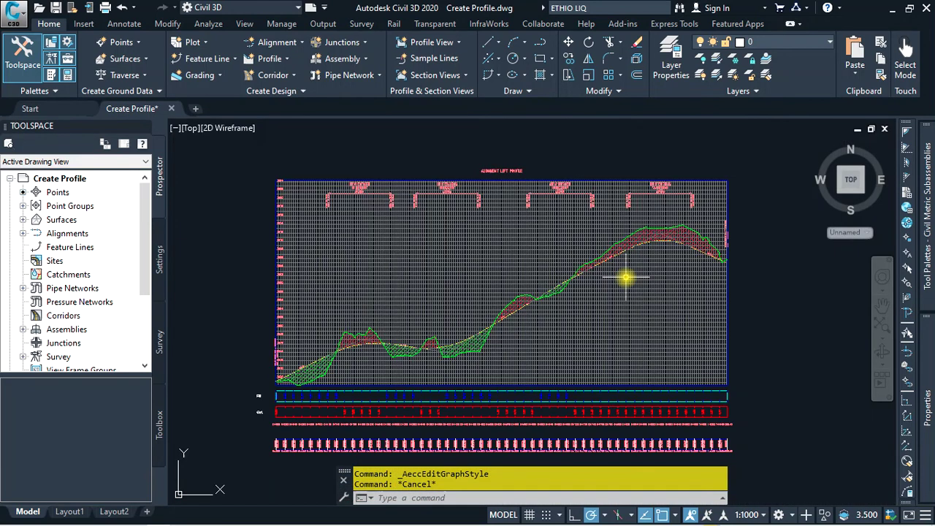